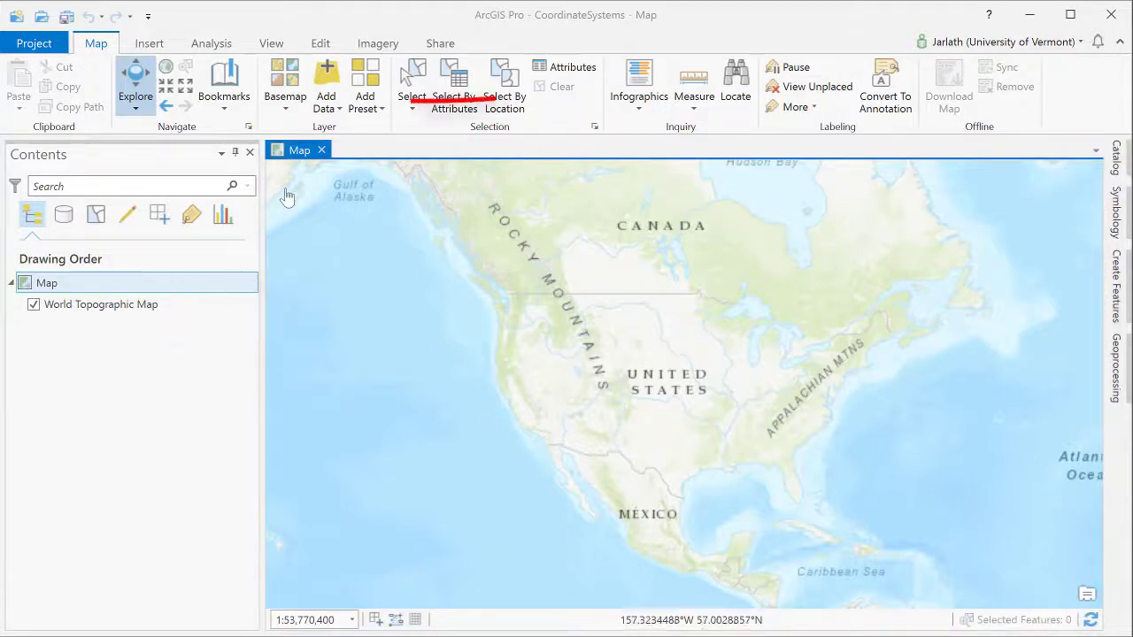
Replace the World Topographic Map basemap with the Streets basemap
click(285, 97)
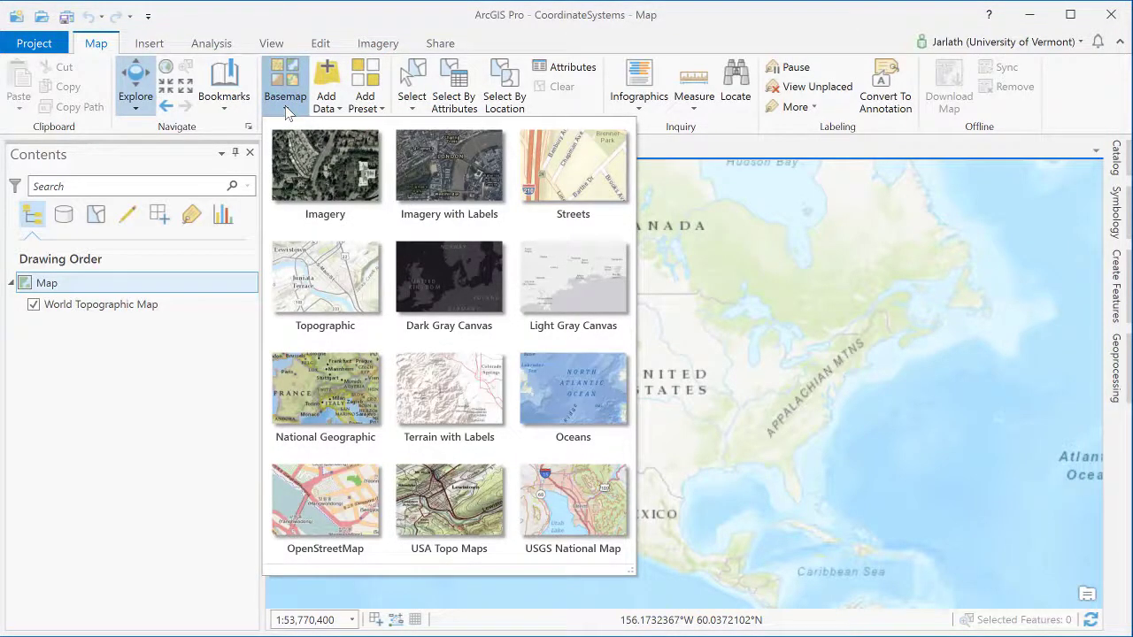
click(561, 182)
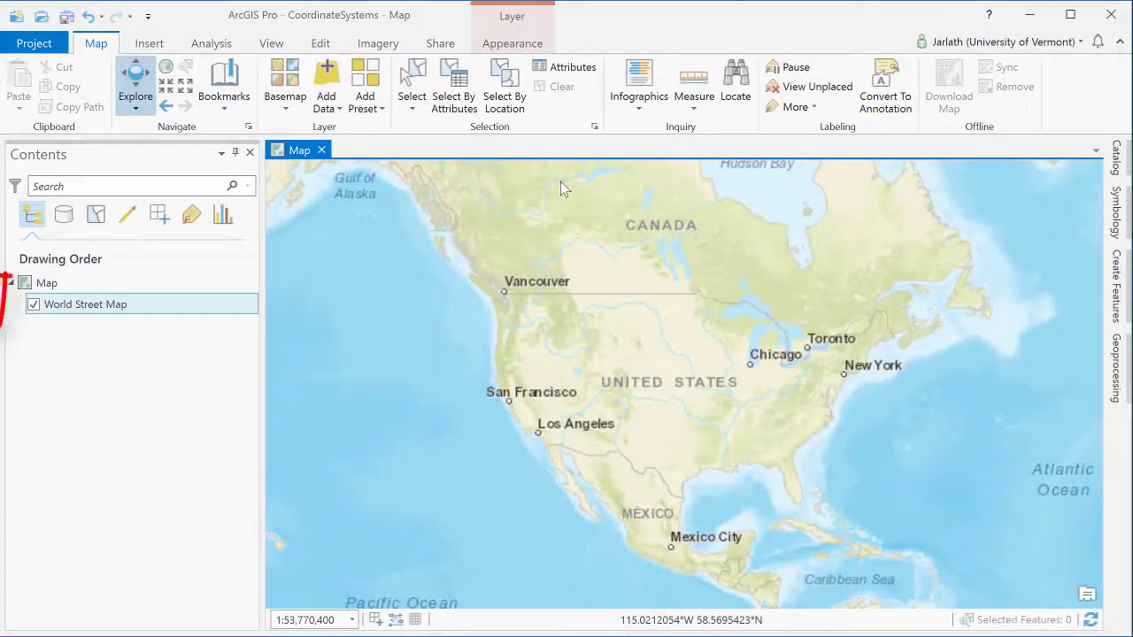
right_click(159, 306)
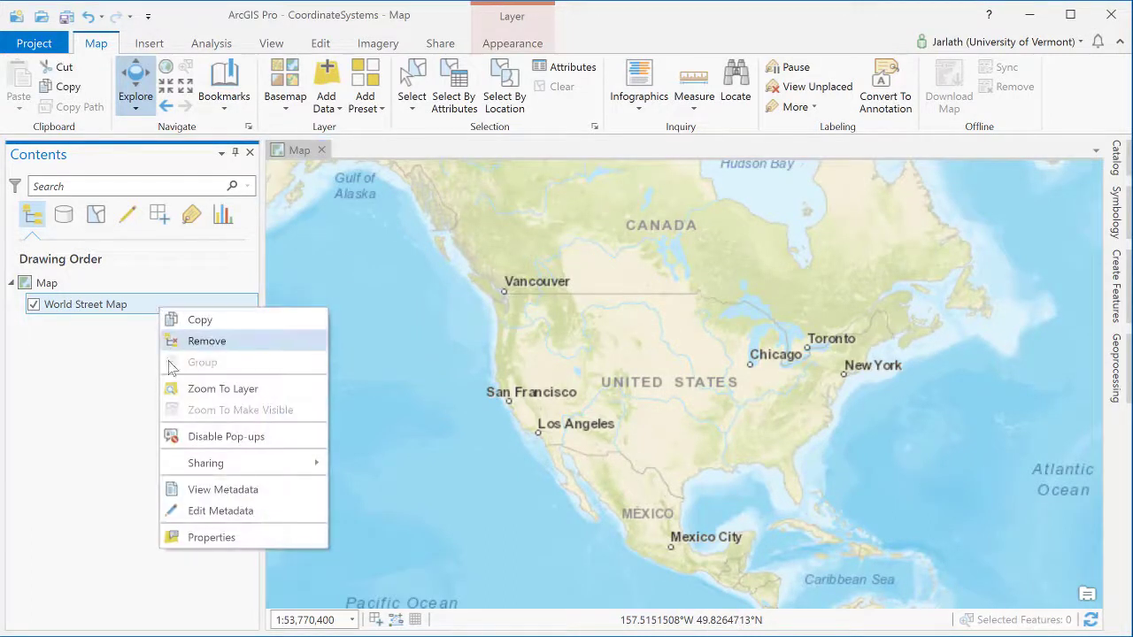
click(203, 538)
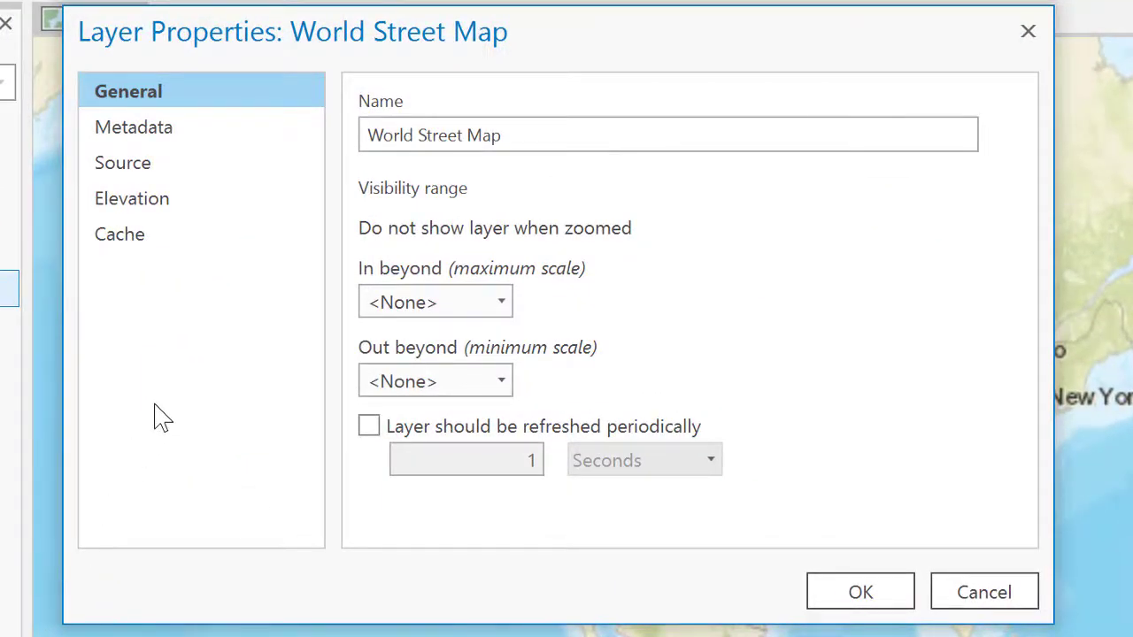
click(142, 171)
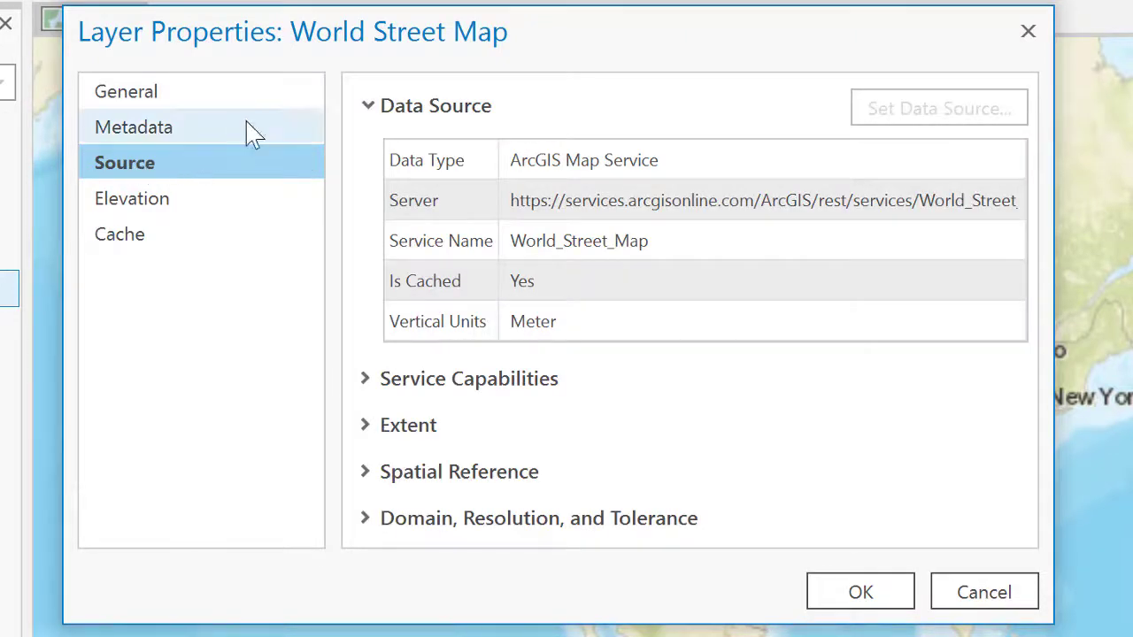
click(372, 110)
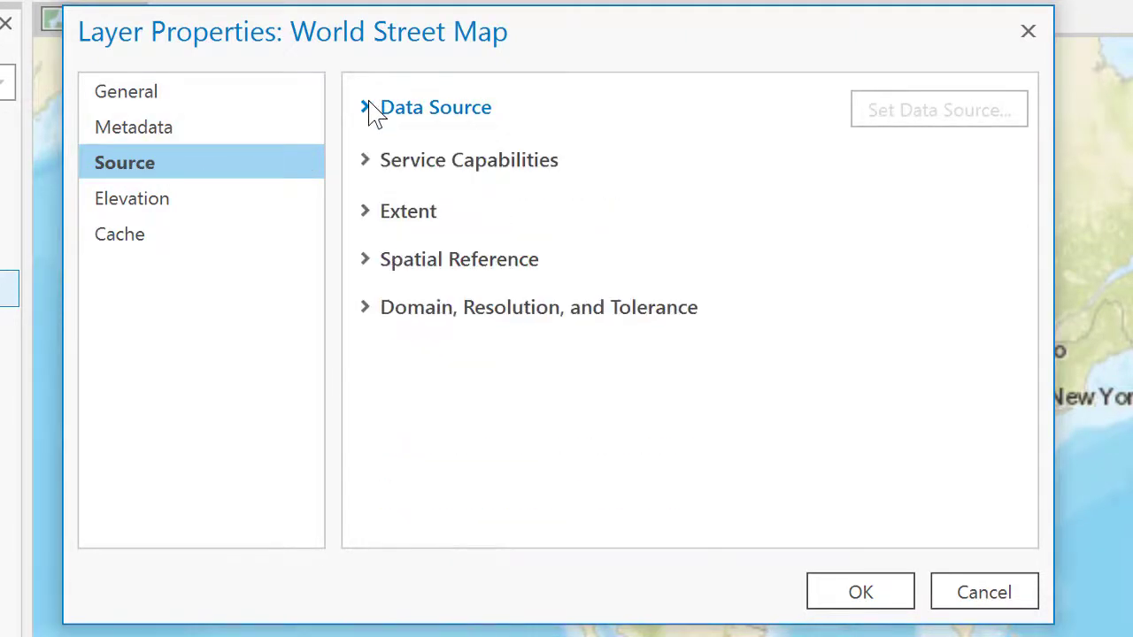
click(366, 261)
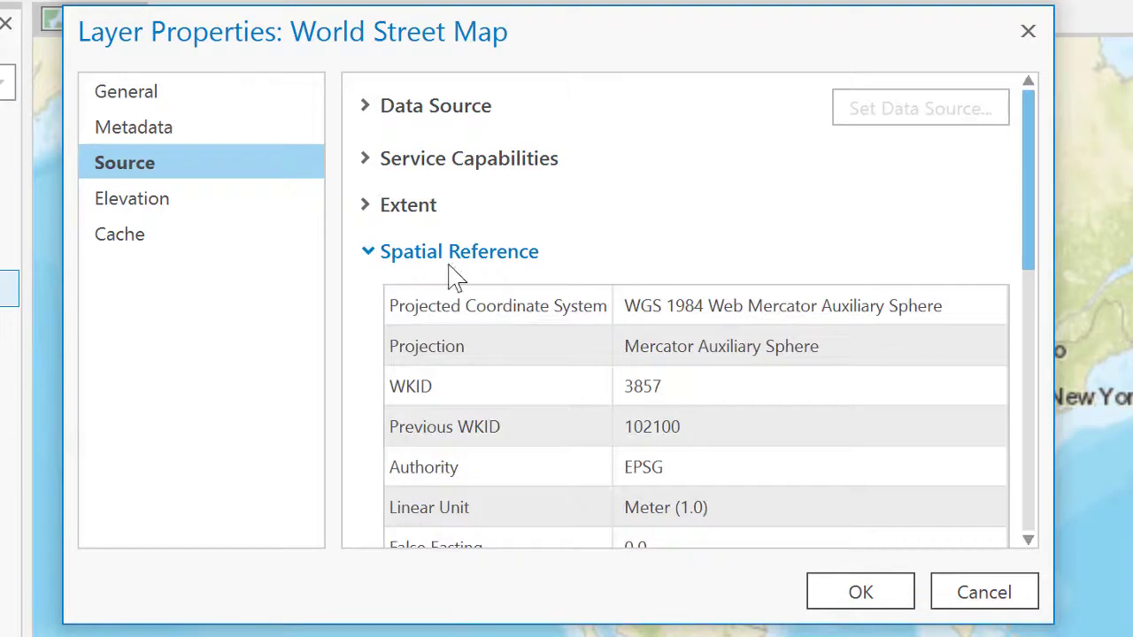
drag(1032, 202, 1037, 281)
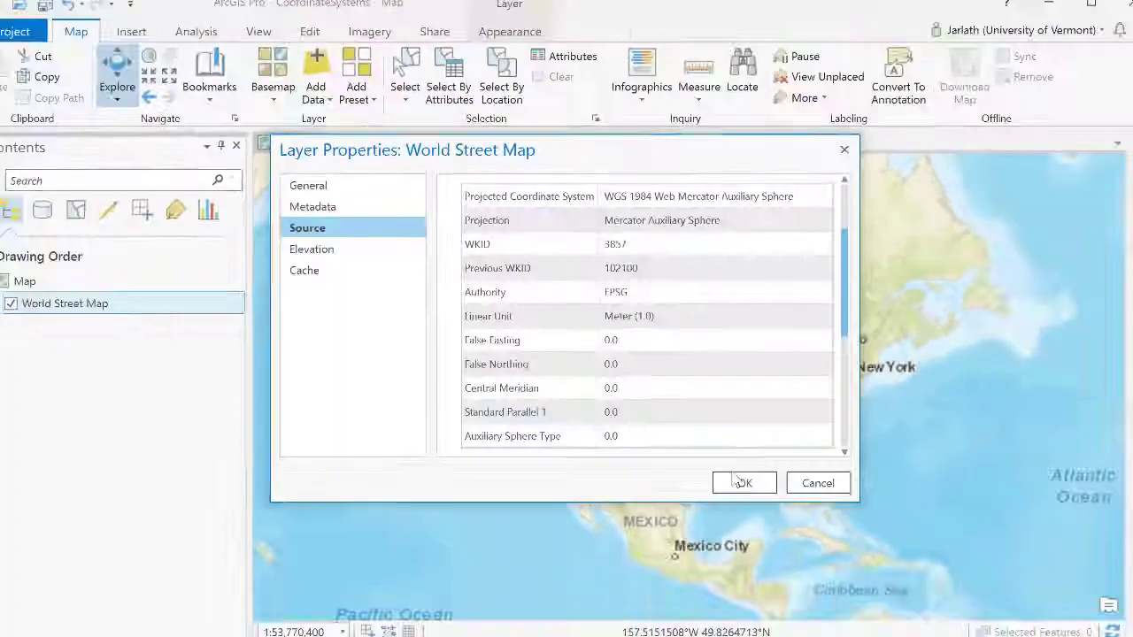
click(738, 483)
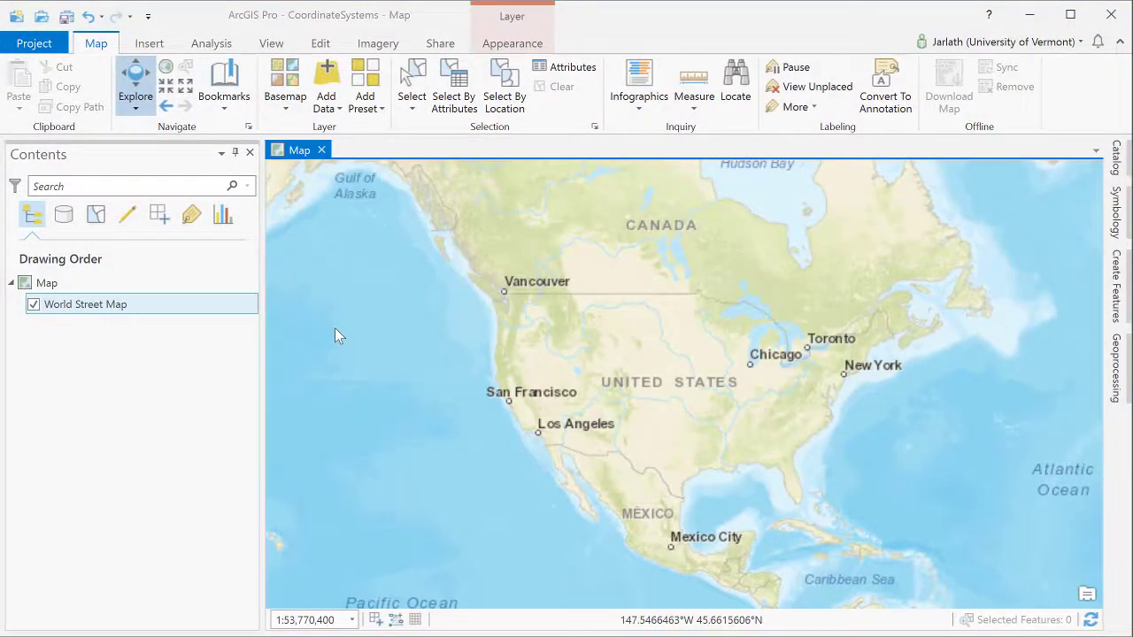
right_click(65, 286)
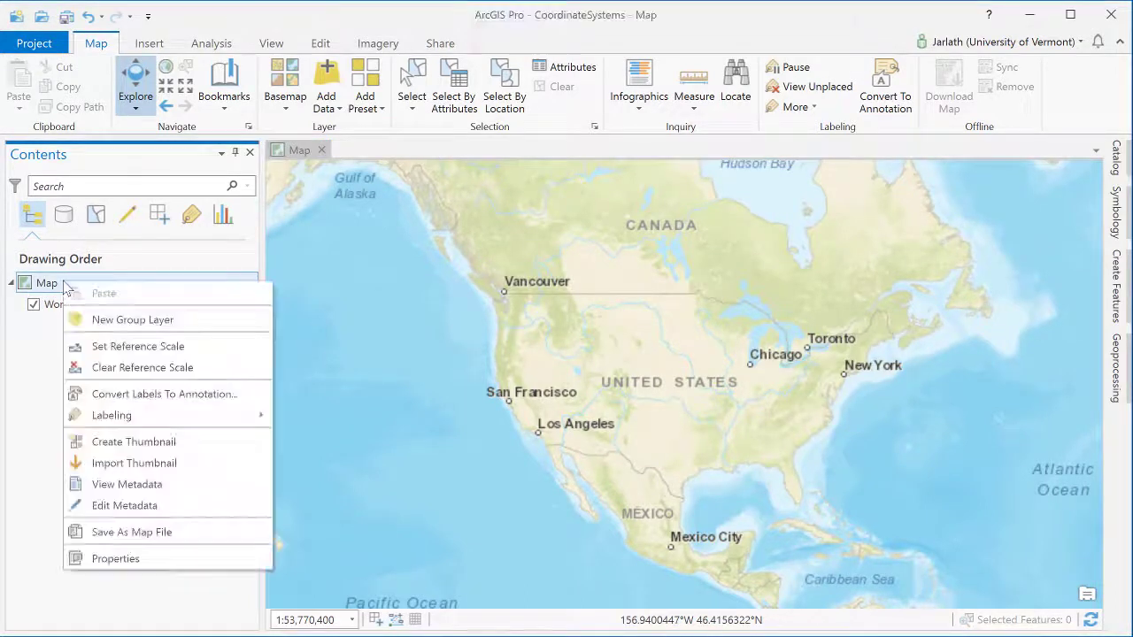
click(107, 560)
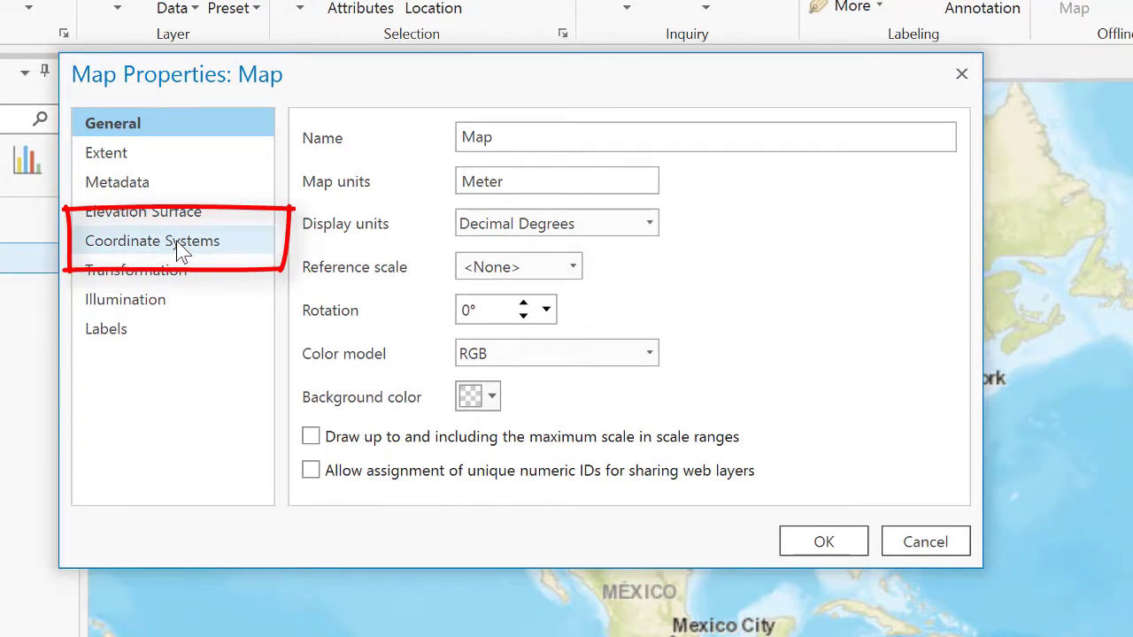
click(181, 250)
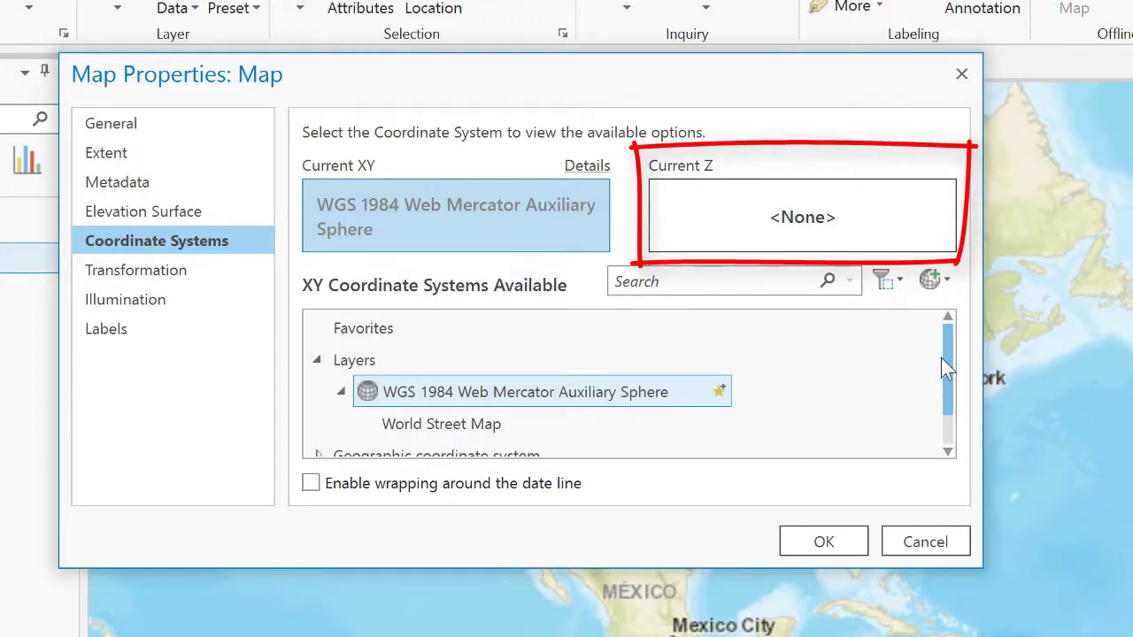
drag(948, 353, 952, 382)
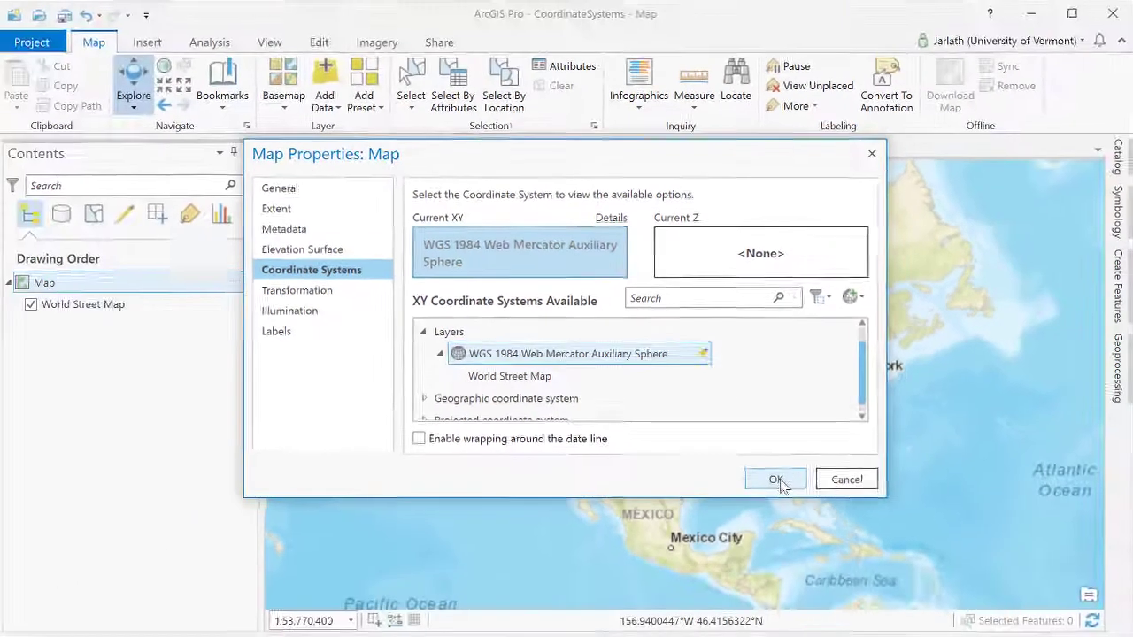
click(775, 479)
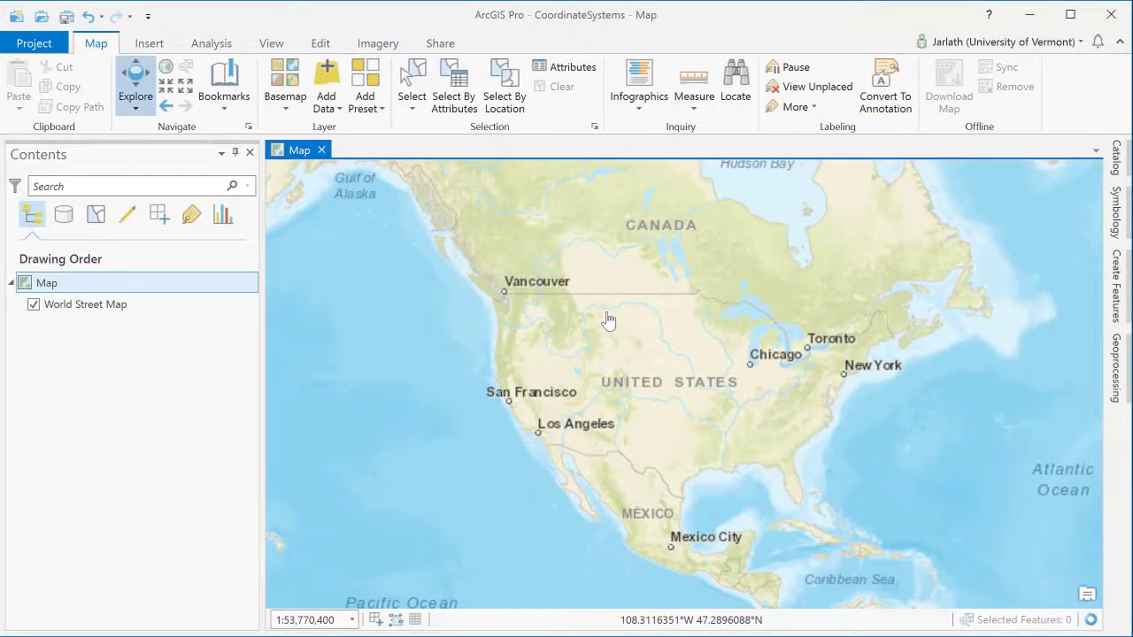
Dock the Catalog pane and add VT_Boundaries_state from CoordinateSystems.gdb to the current map
click(1120, 160)
click(1088, 156)
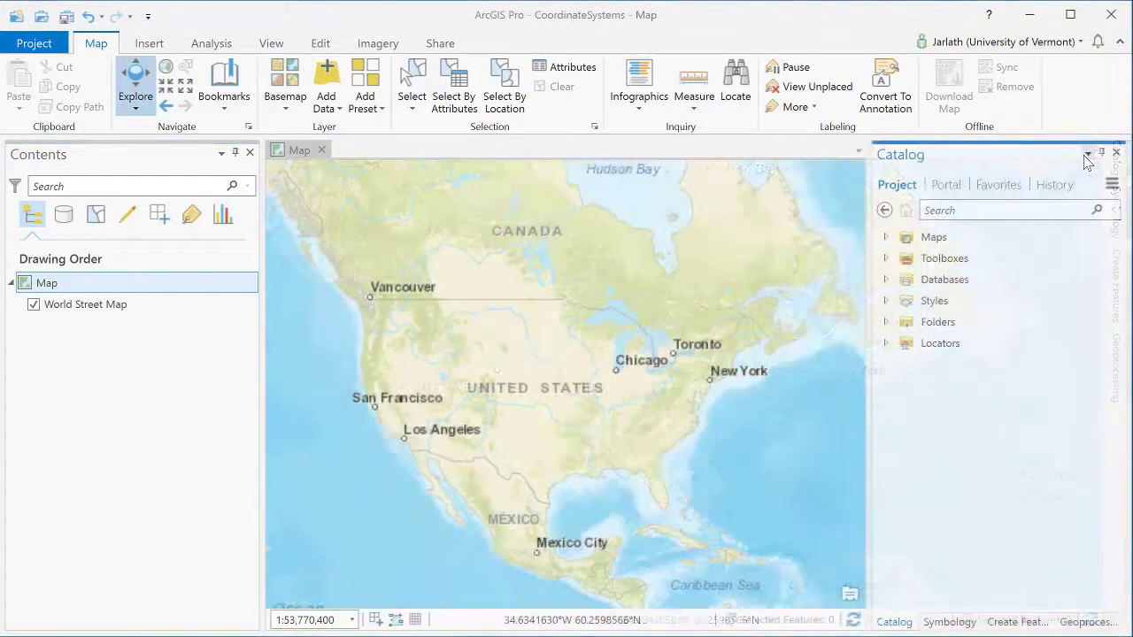
click(886, 322)
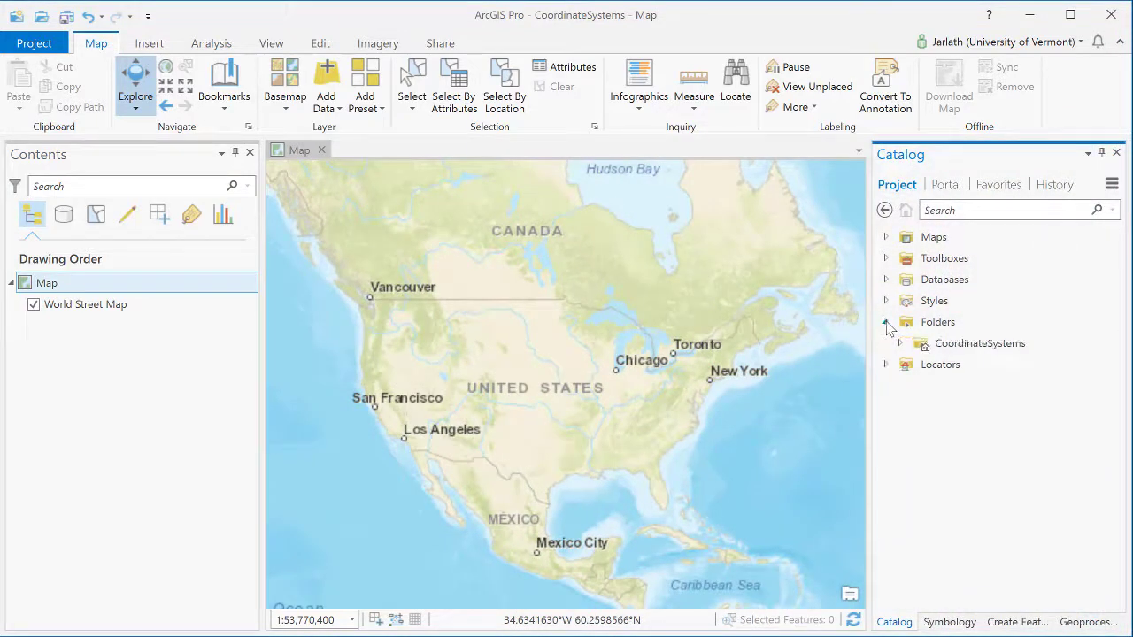
click(899, 344)
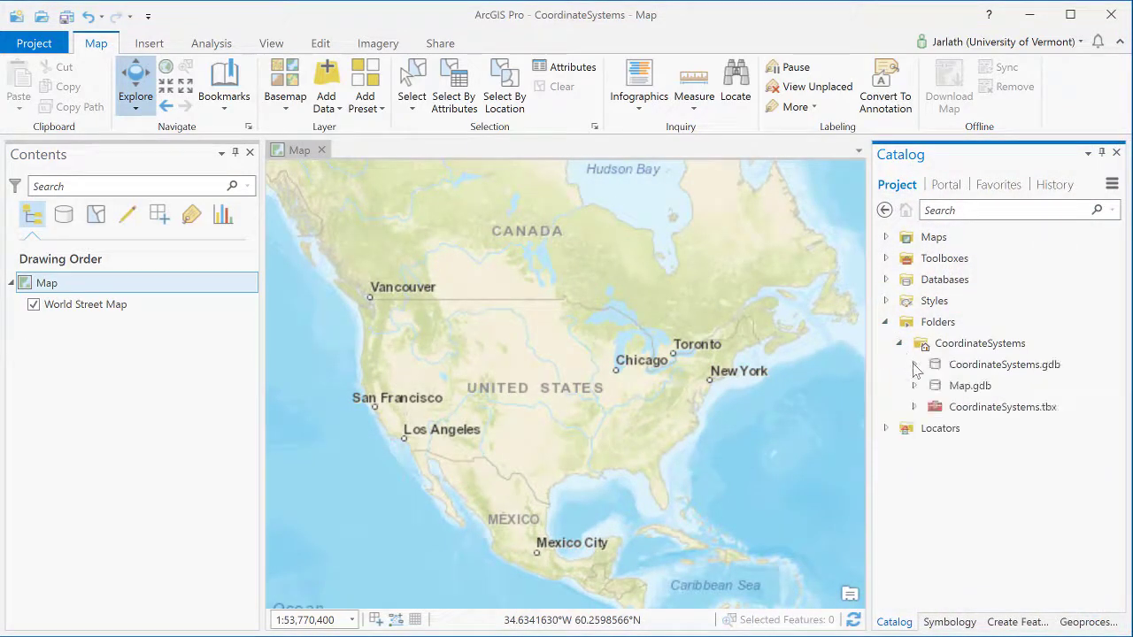
click(914, 364)
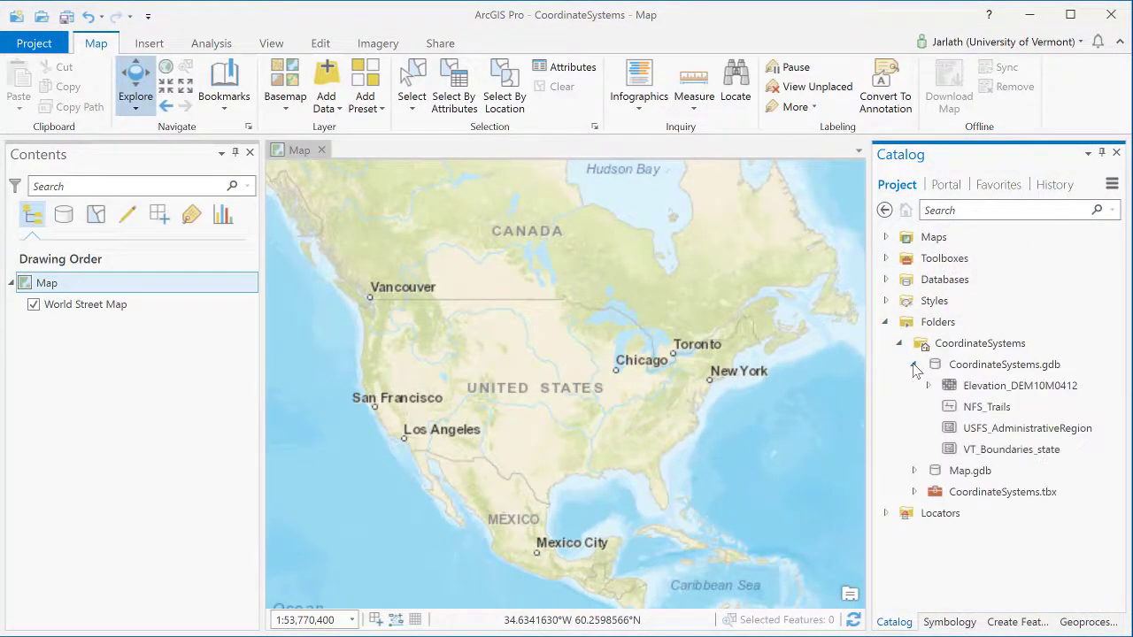
right_click(971, 451)
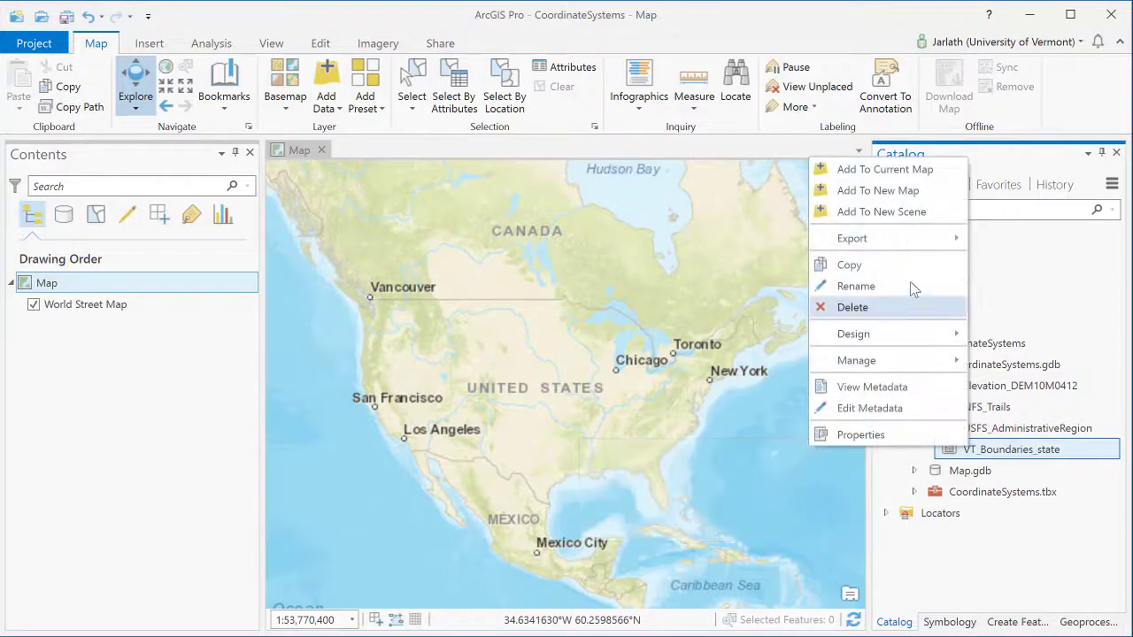
click(903, 170)
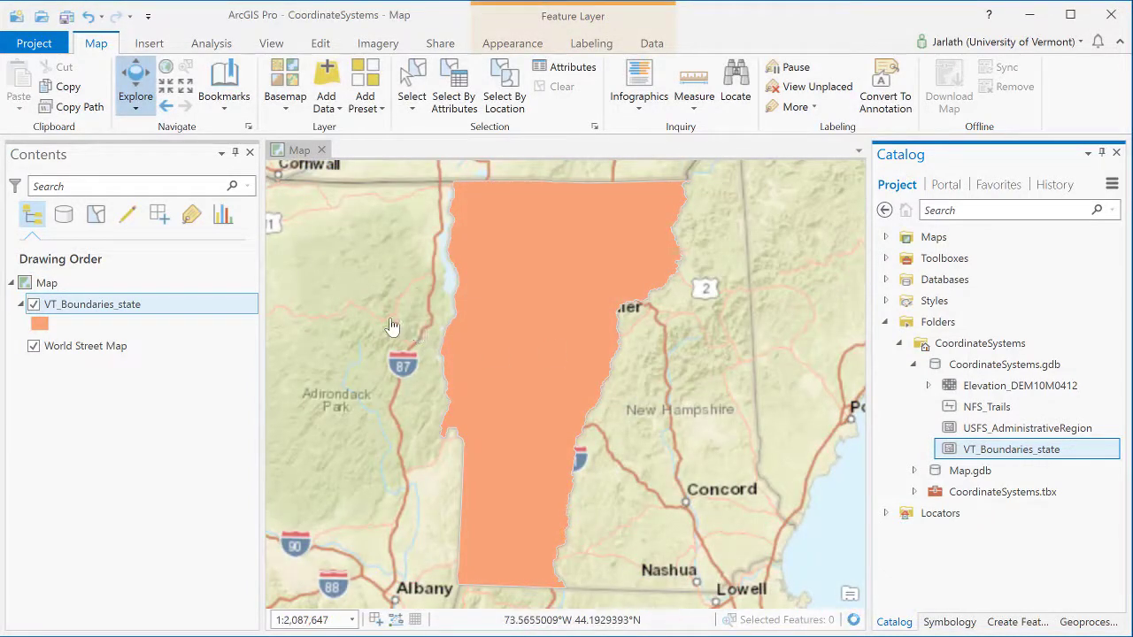
Check VT_Boundaries_state's NAD83 Vermont spatial reference and extent in Layer Properties, then close them
right_click(90, 306)
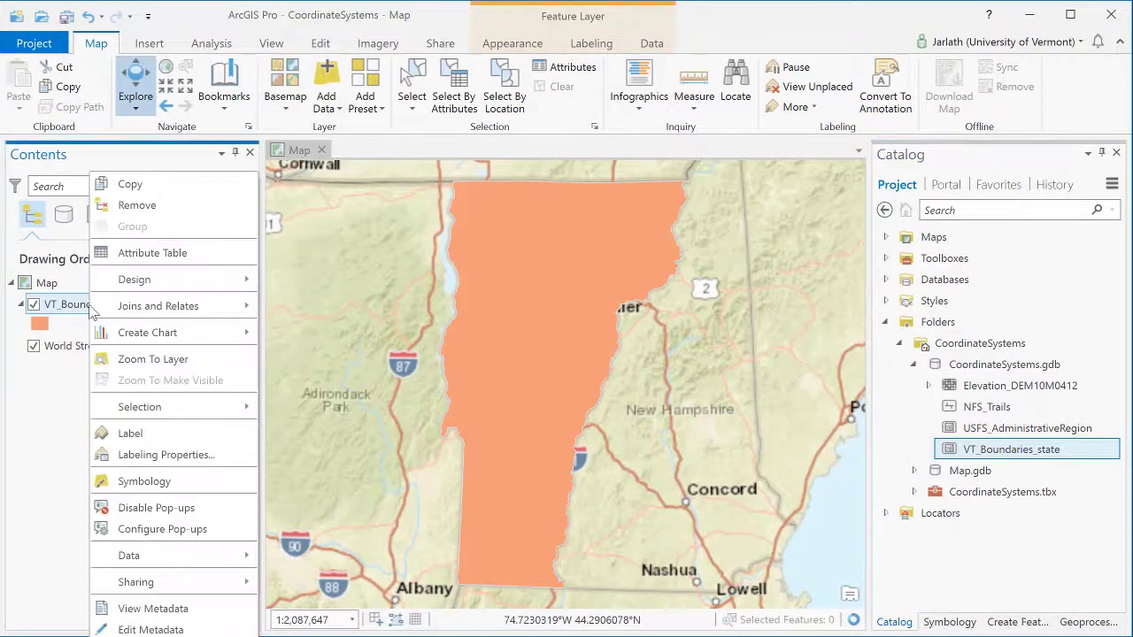
click(153, 626)
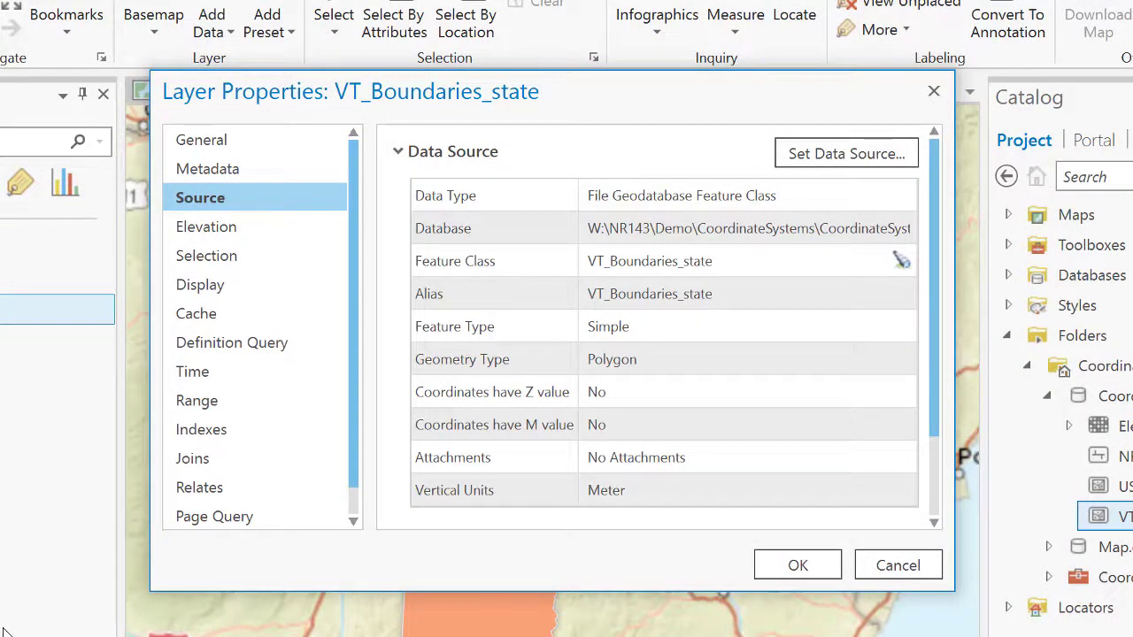
click(397, 152)
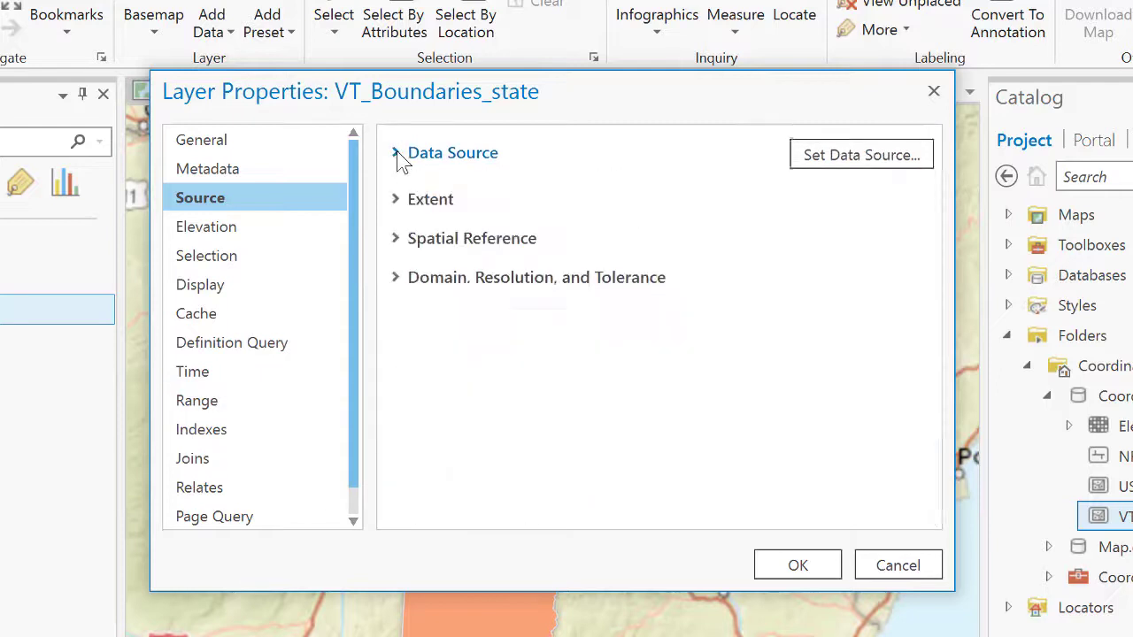
click(397, 240)
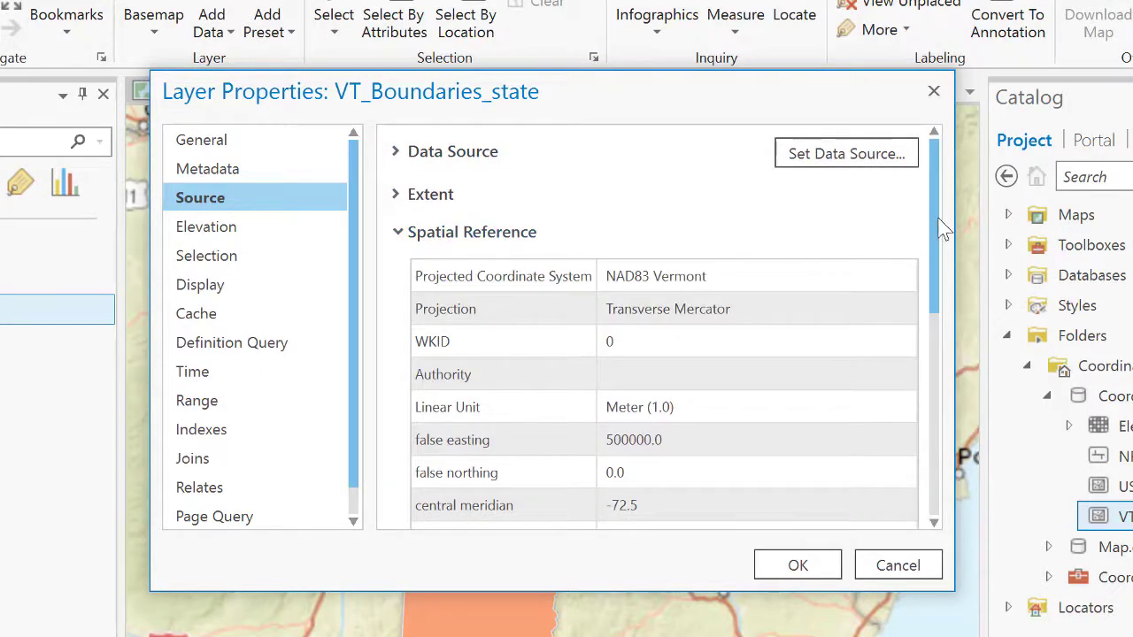
drag(943, 229, 956, 444)
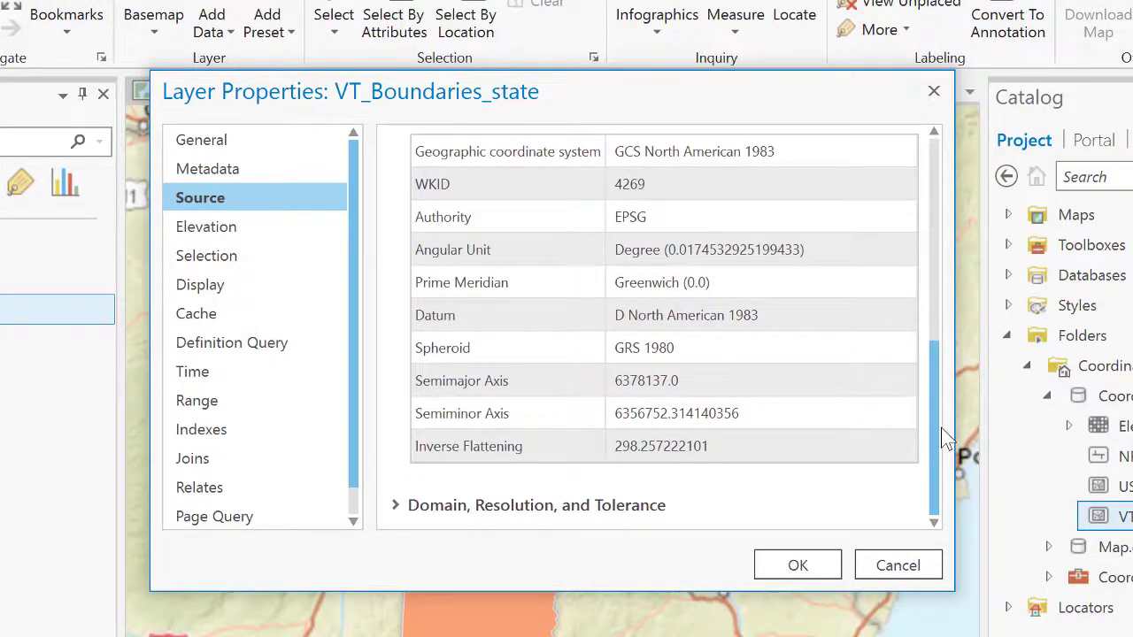
drag(934, 393, 925, 202)
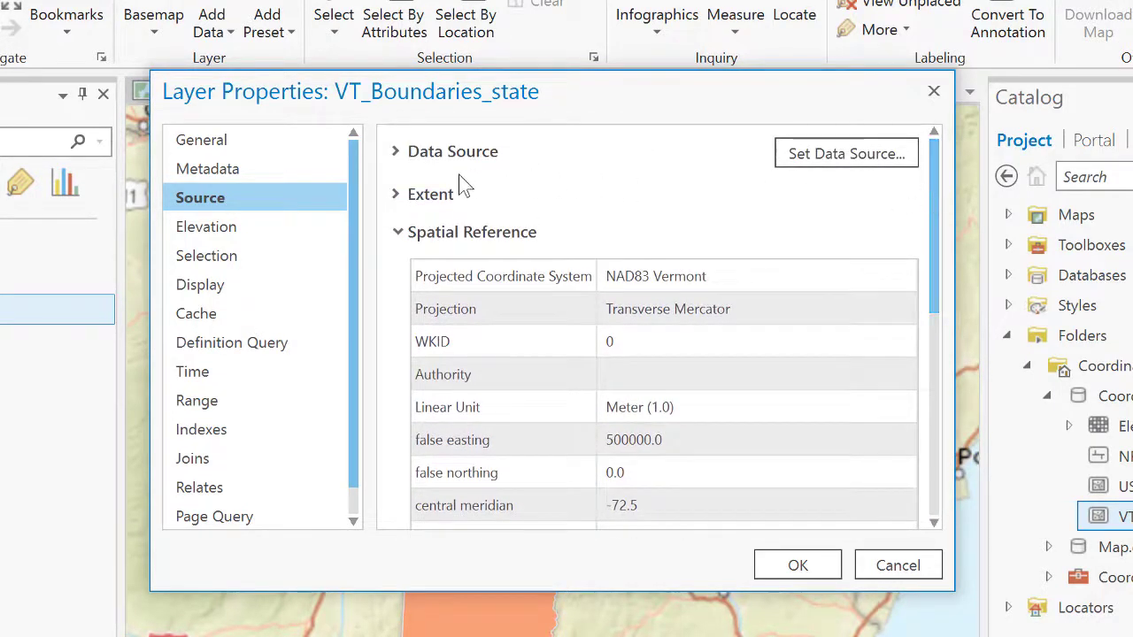
click(398, 196)
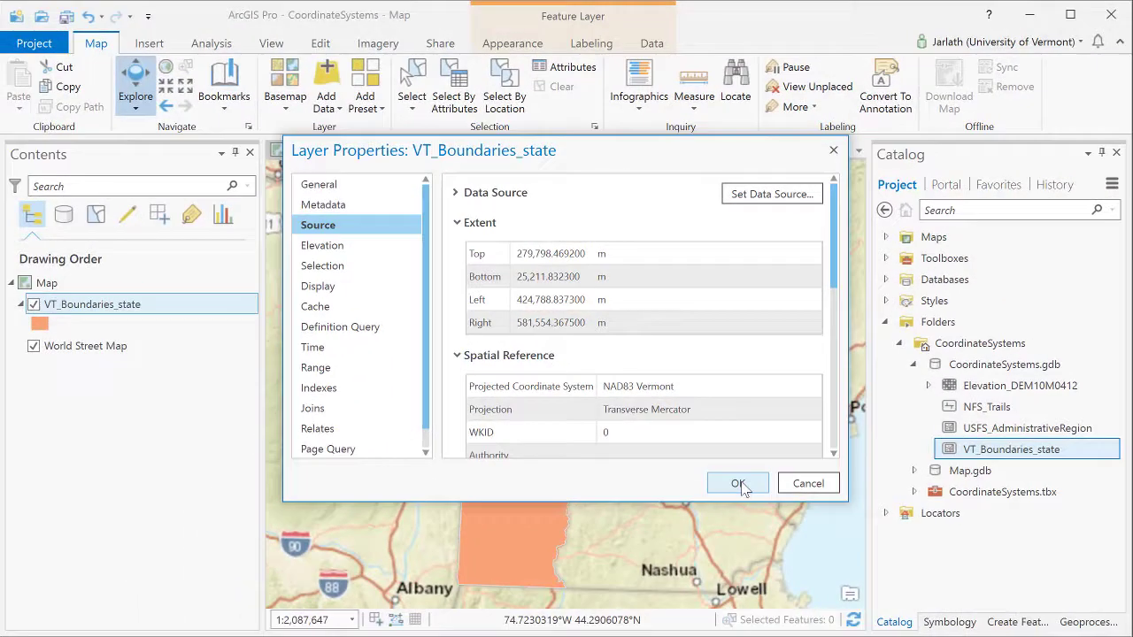
click(802, 568)
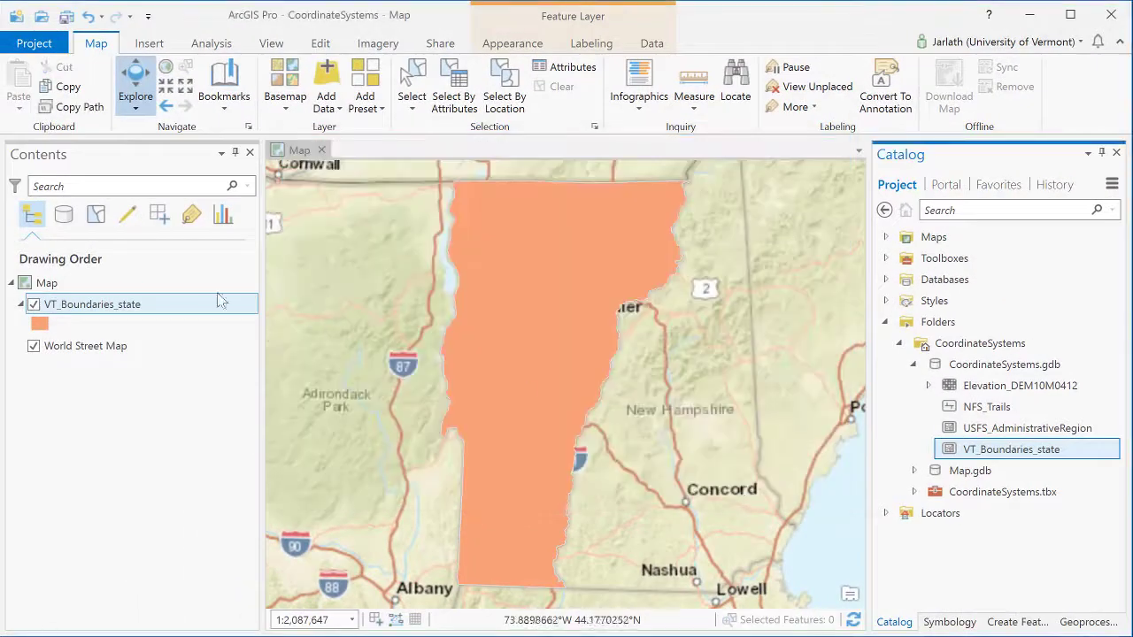
right_click(76, 283)
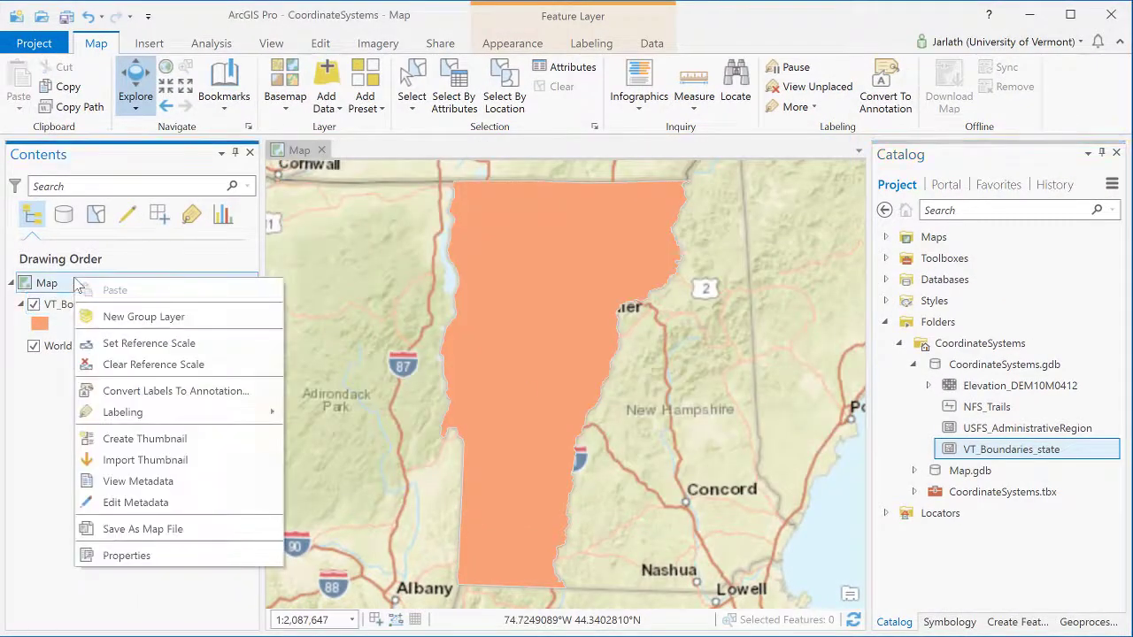
click(127, 555)
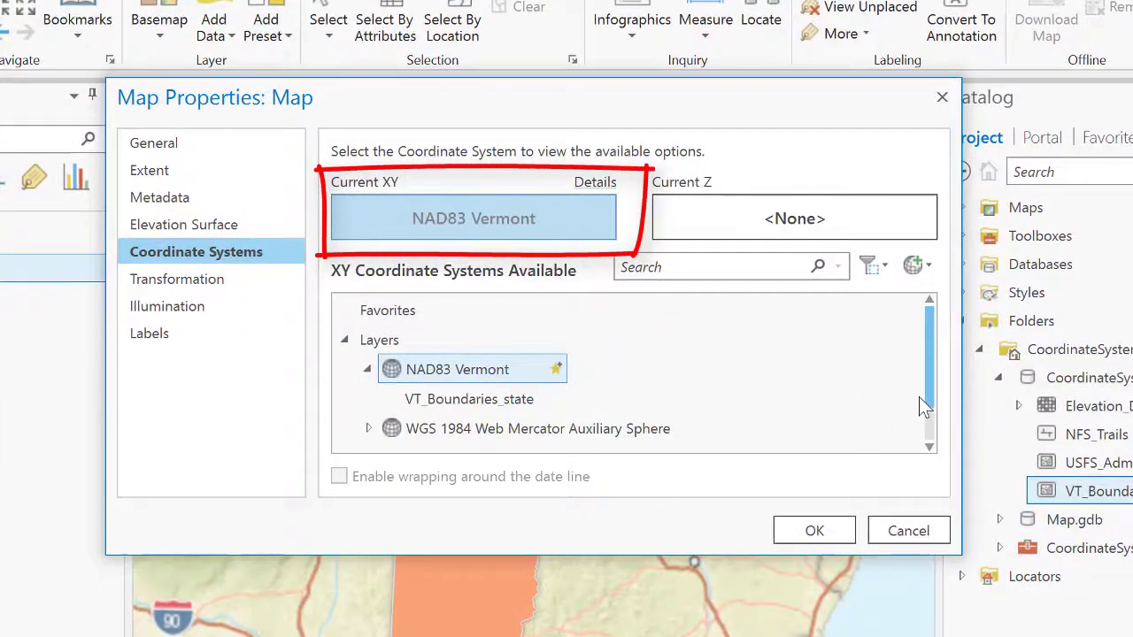
drag(929, 365, 928, 373)
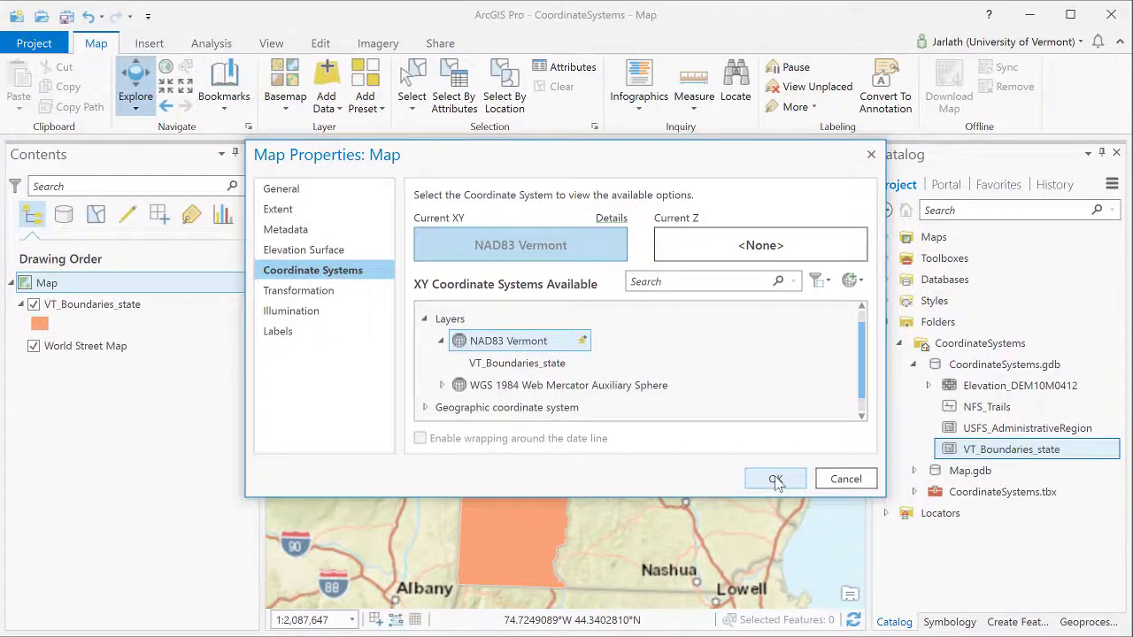
click(776, 481)
Add NFS_Trails to the current map and right-click its new layer in Contents
right_click(967, 409)
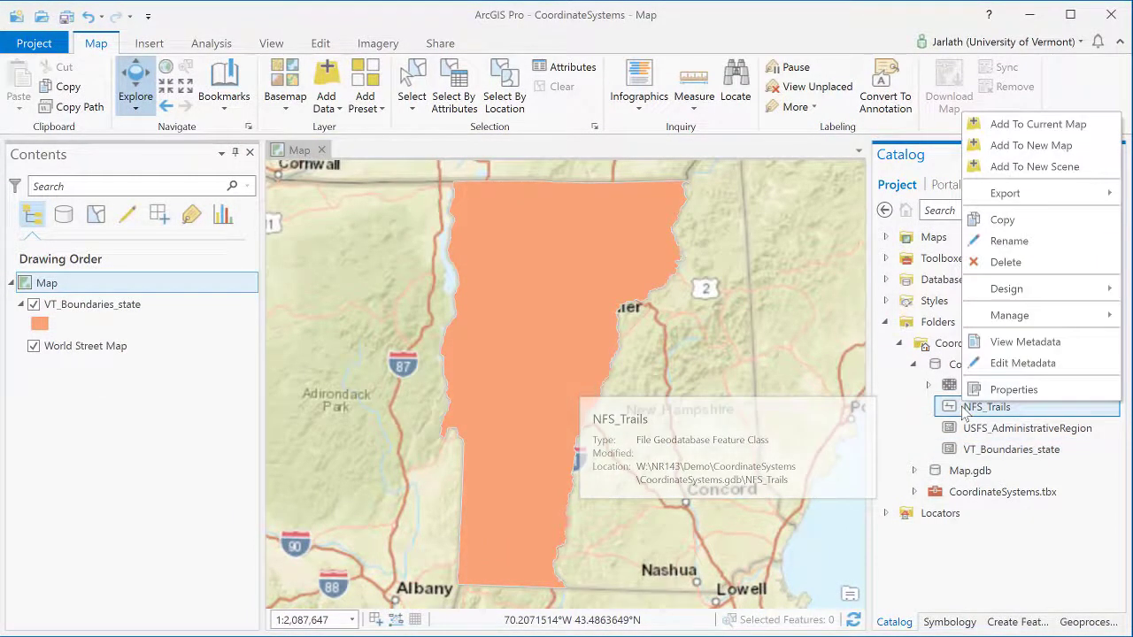
click(993, 128)
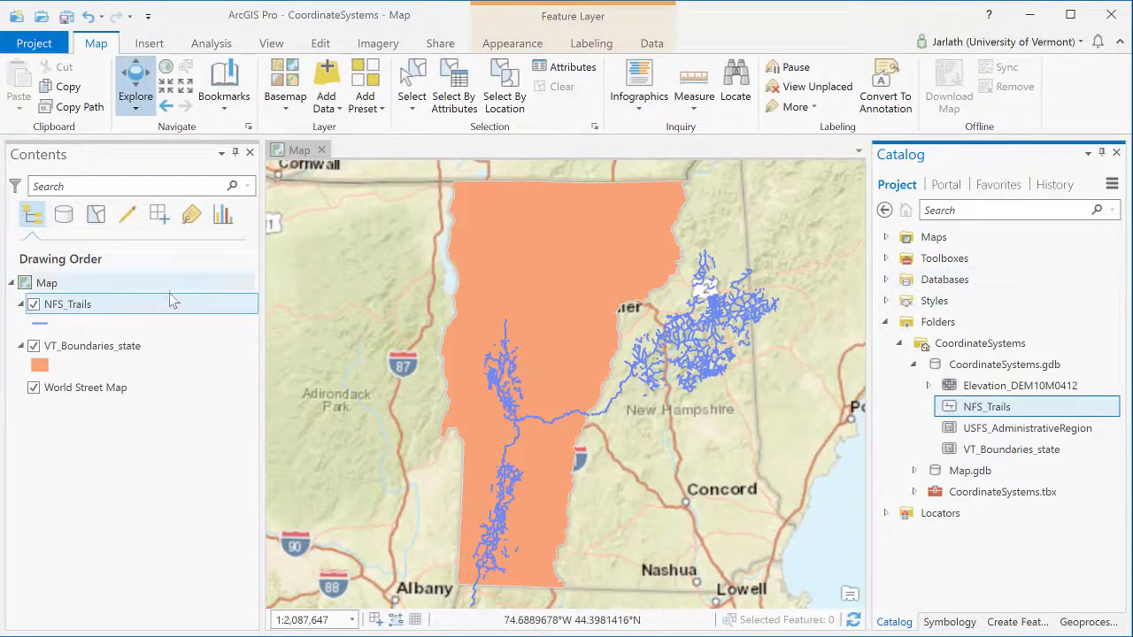
click(95, 309)
right_click(95, 308)
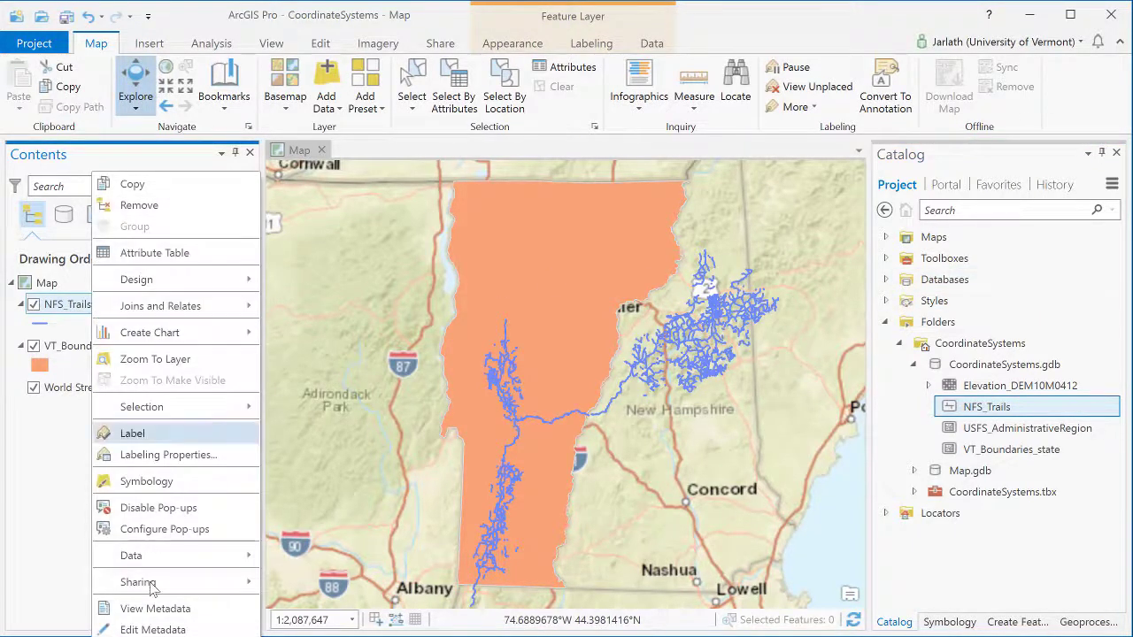
Confirm in NFS_Trails' properties that it uses GCS North American 1983 (WKID 4269), then close
click(157, 620)
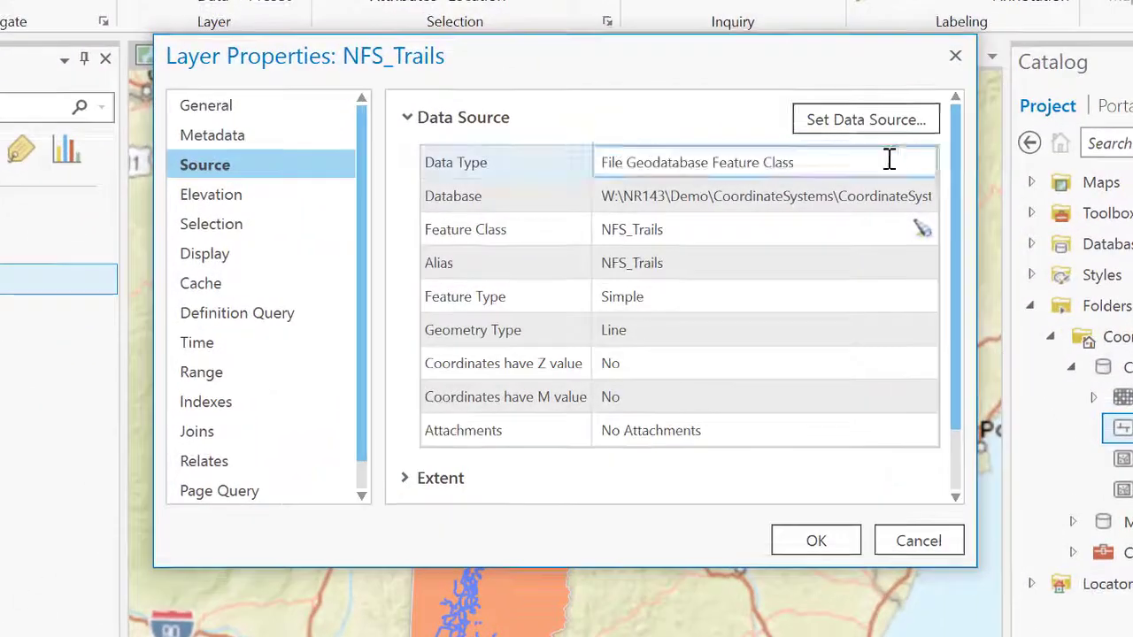
scroll(961, 257, down, 2)
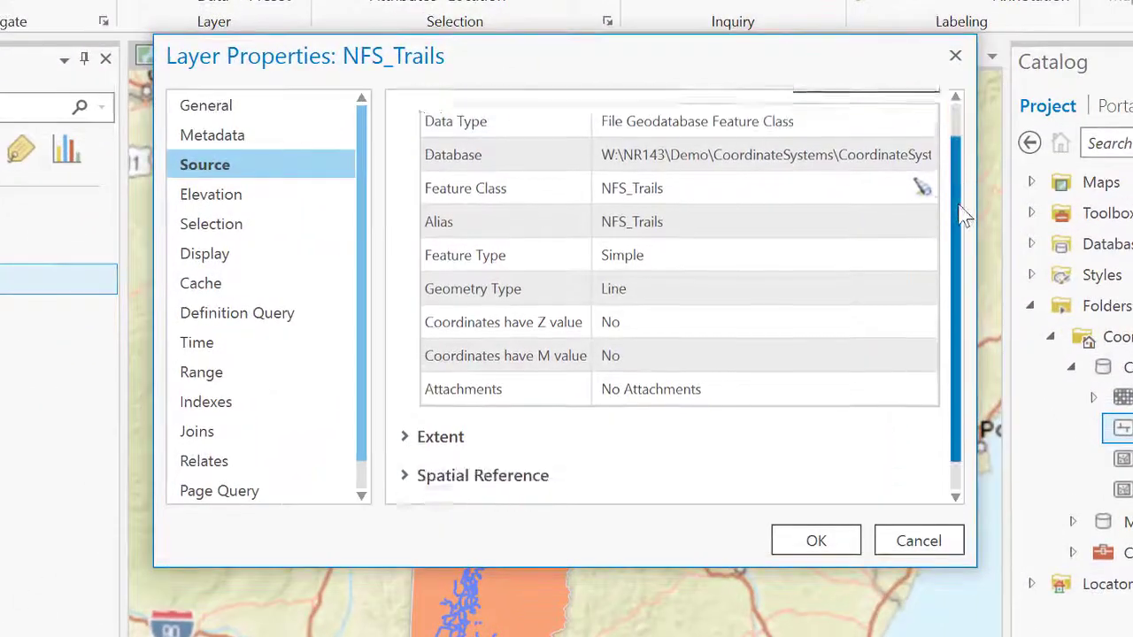
click(407, 445)
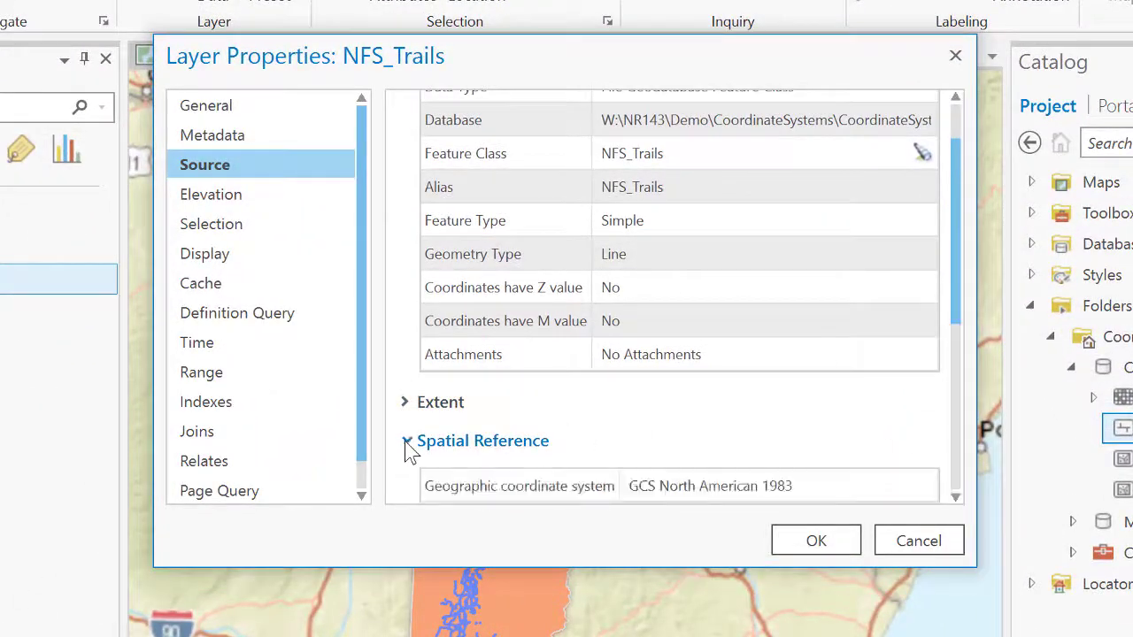
drag(957, 236, 979, 391)
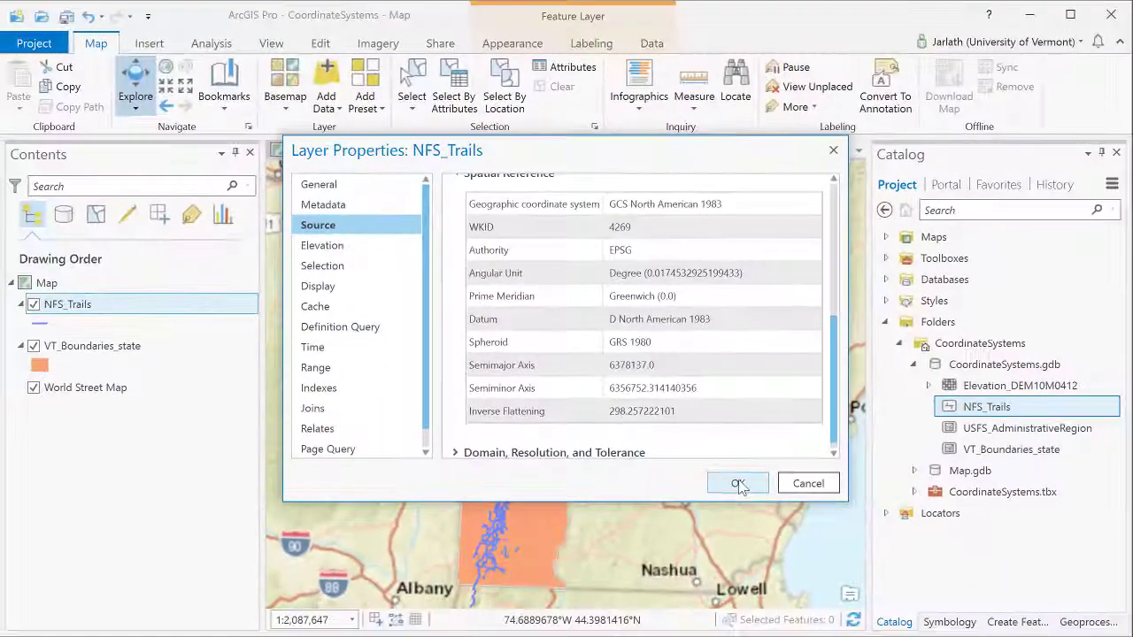
click(814, 541)
In Map Properties, pick NAD83 Vermont from the layers' coordinate systems and apply it
click(55, 284)
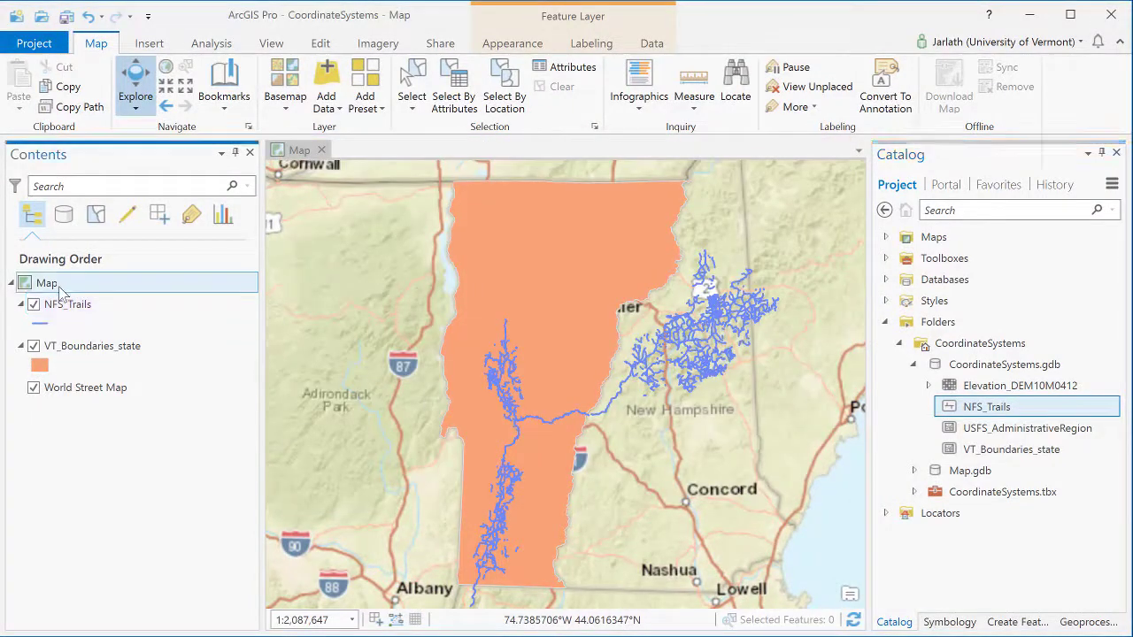
right_click(59, 284)
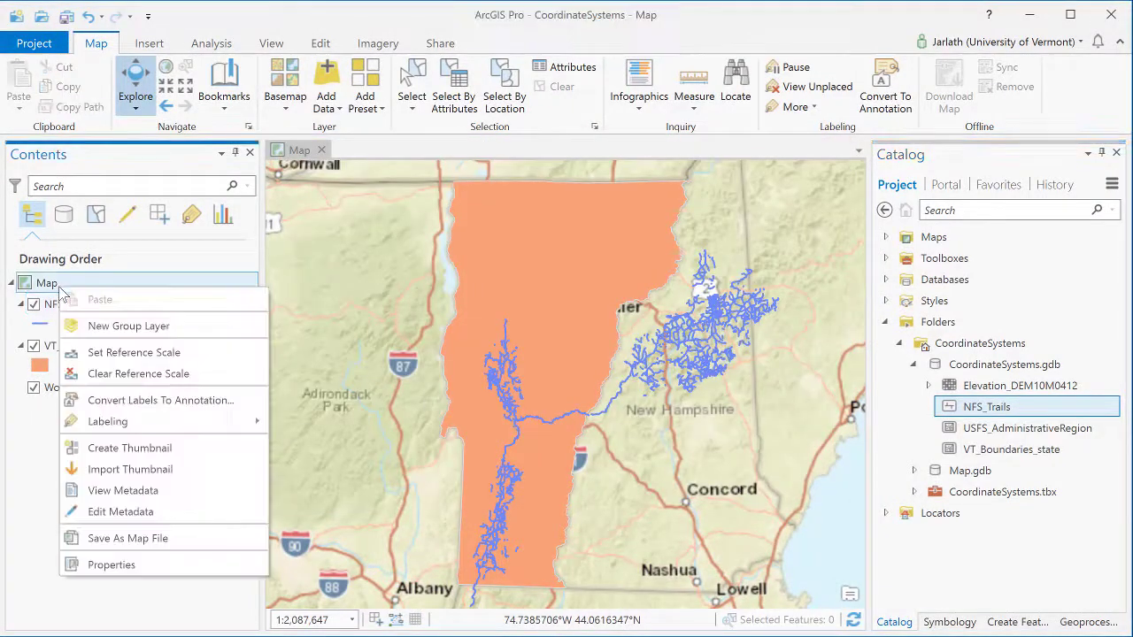
click(112, 565)
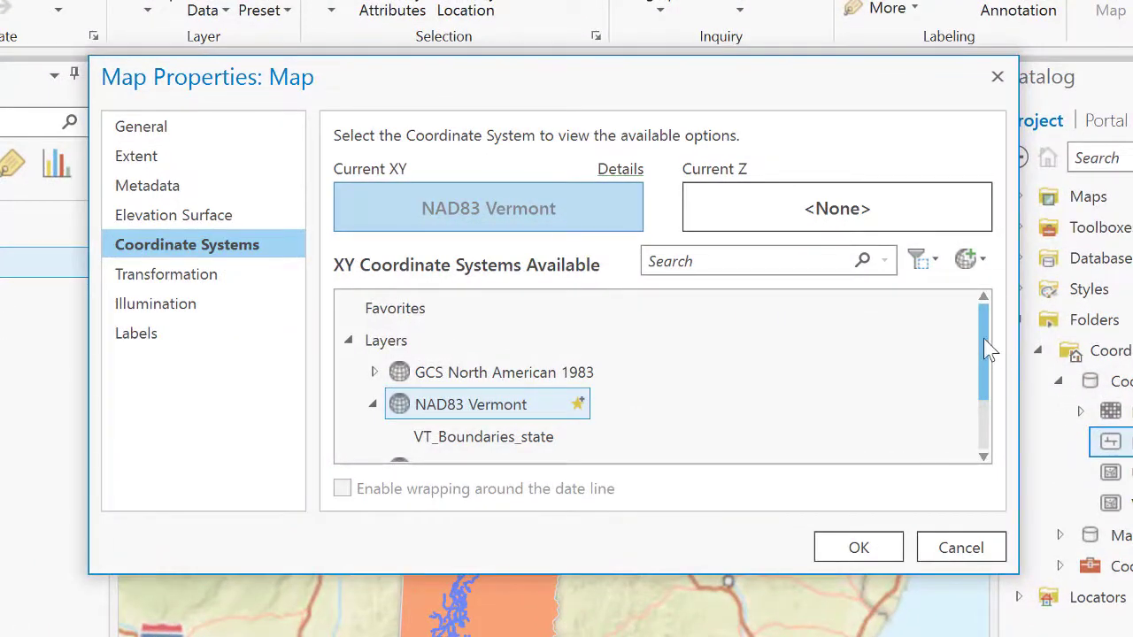
drag(983, 339, 985, 349)
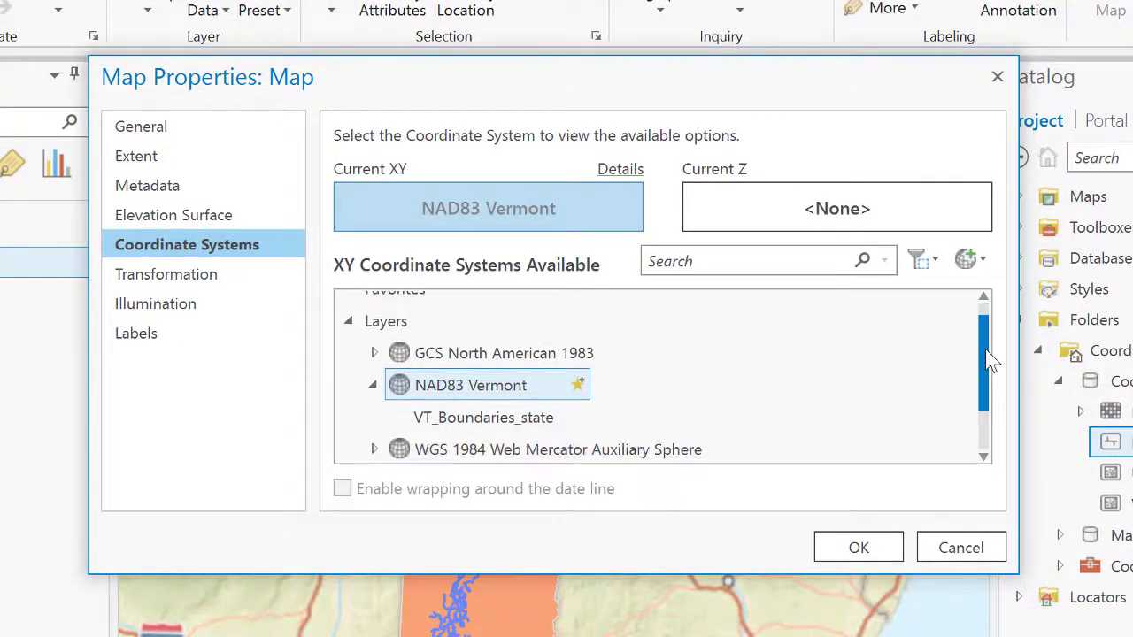
click(373, 347)
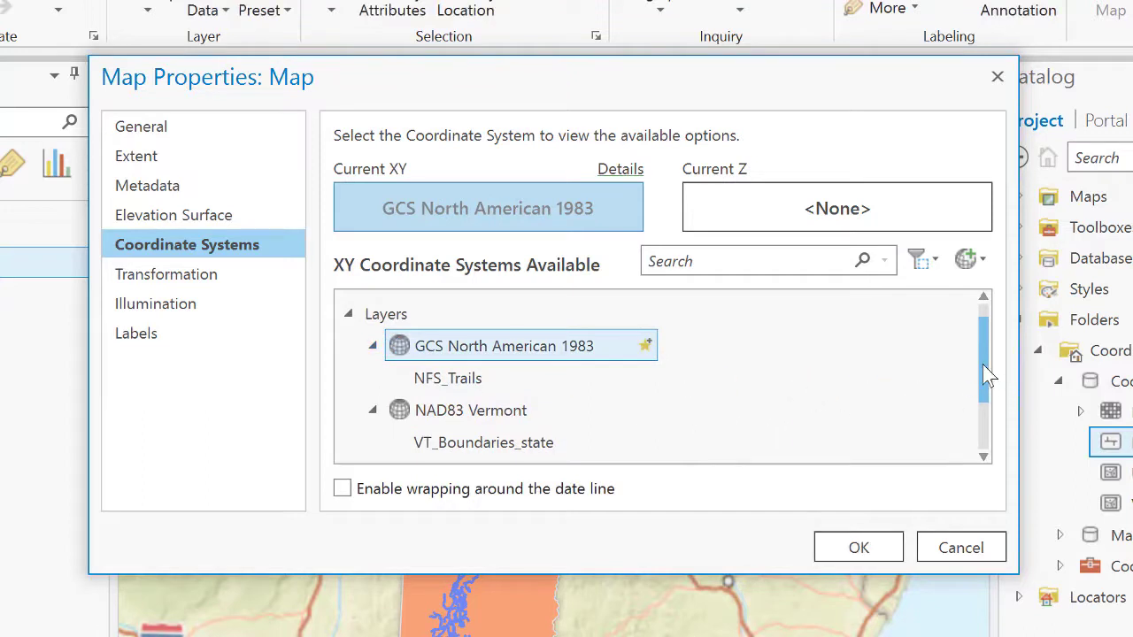
mouse_move(984, 368)
mouse_down()
mouse_move(986, 398)
mouse_move(985, 387)
mouse_up()
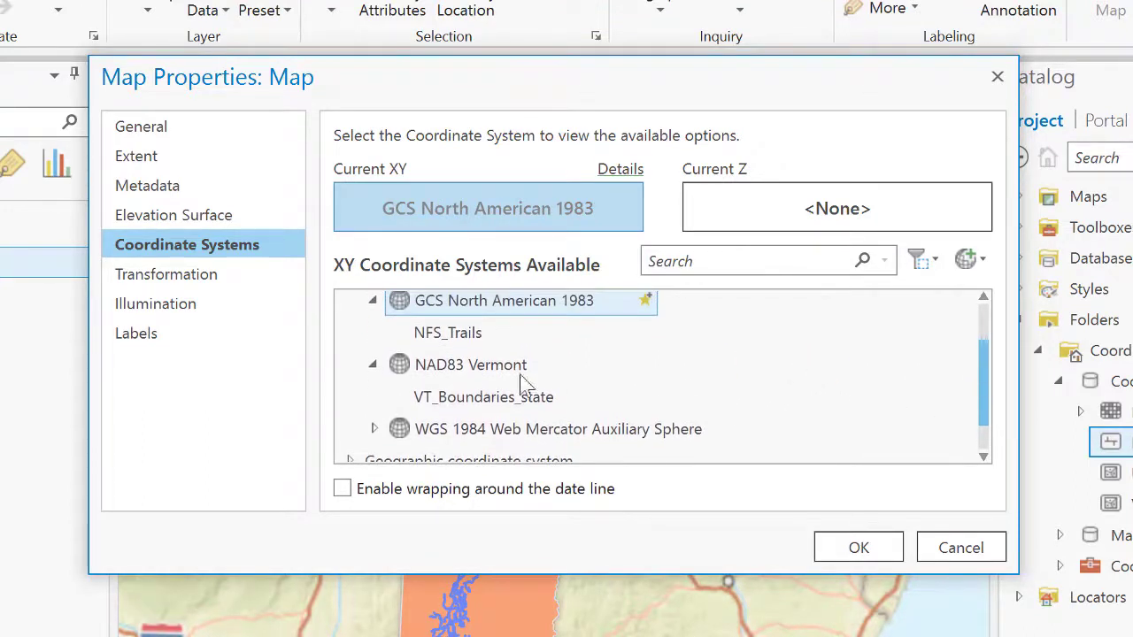
click(487, 367)
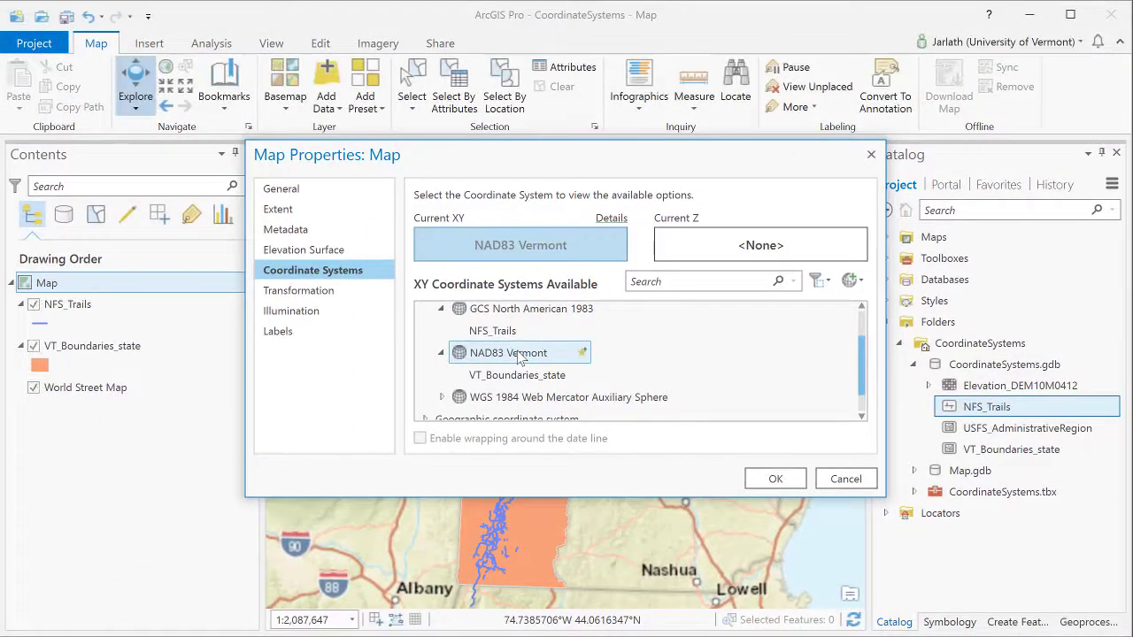
click(774, 479)
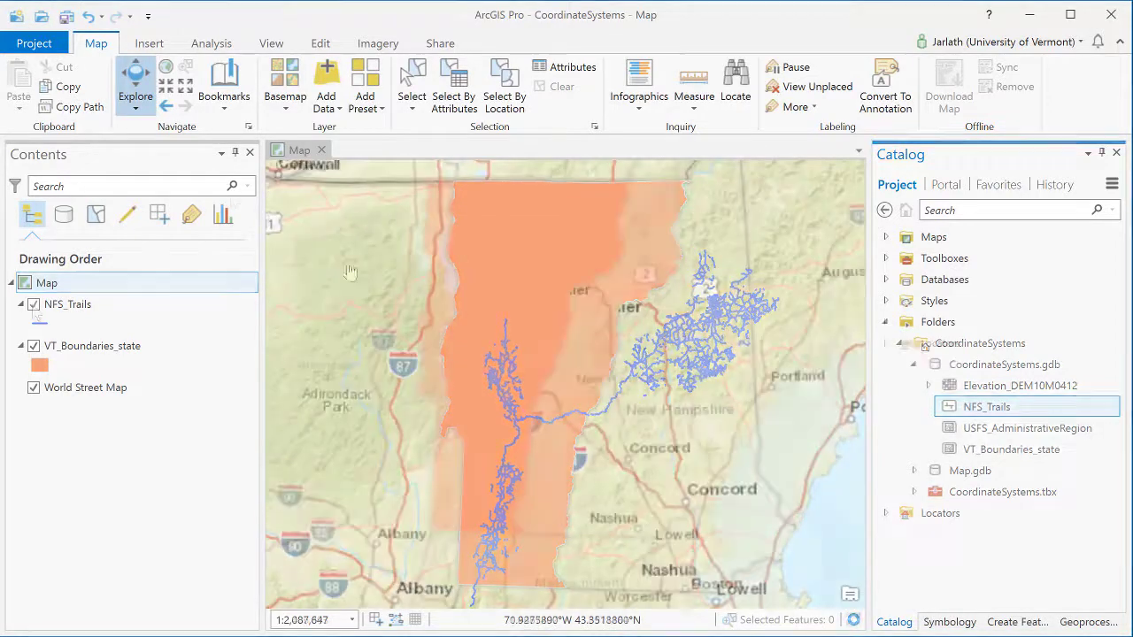
Collapse the catalog Folders node, zoom out to North America, then back to New England
click(34, 304)
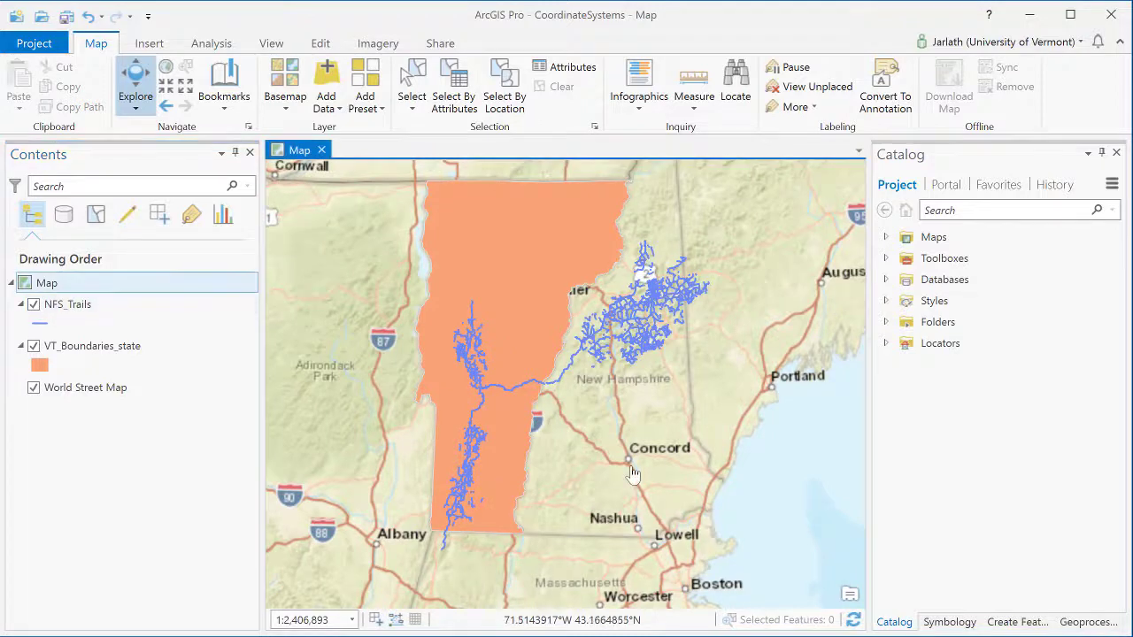
scroll(633, 474, down, 4)
scroll(633, 474, down, 5)
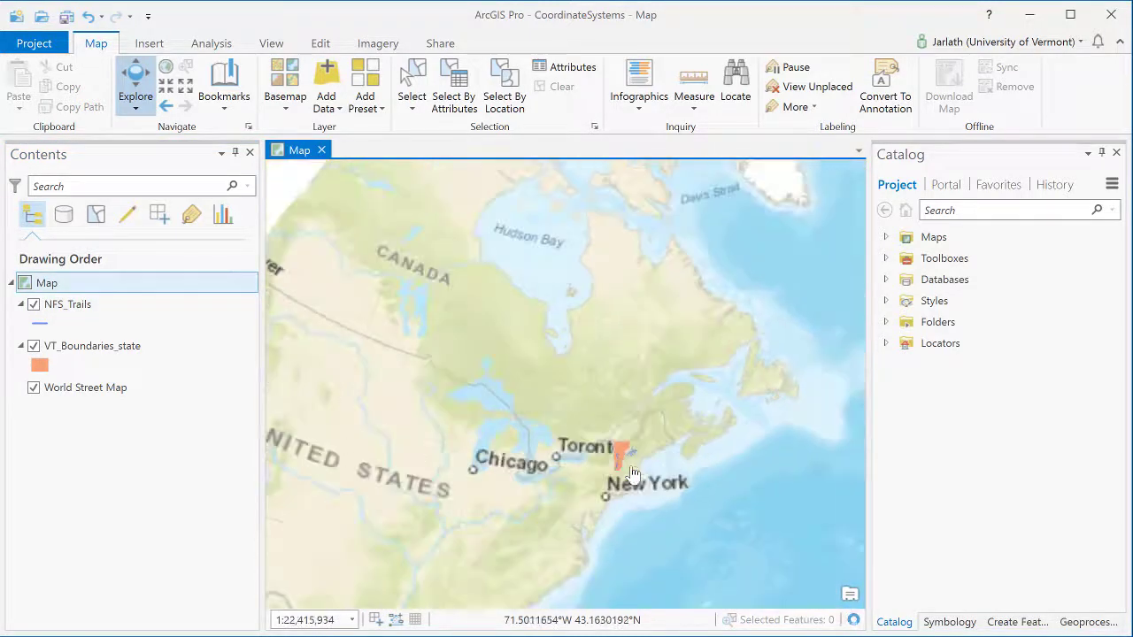
scroll(713, 511, down, 1)
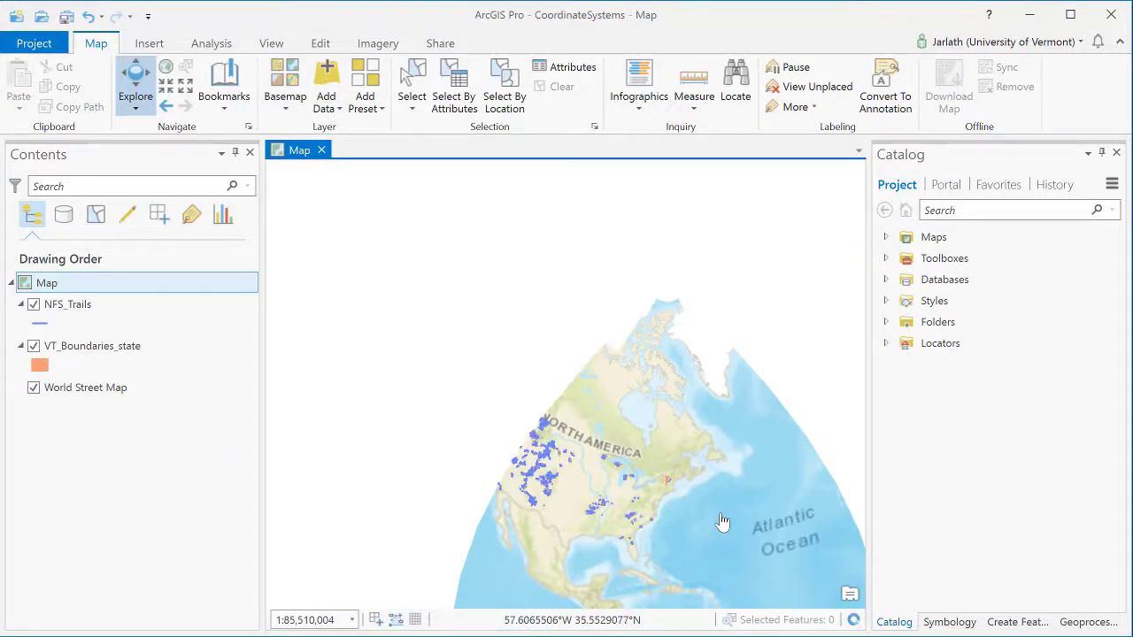
scroll(722, 523, up, 1)
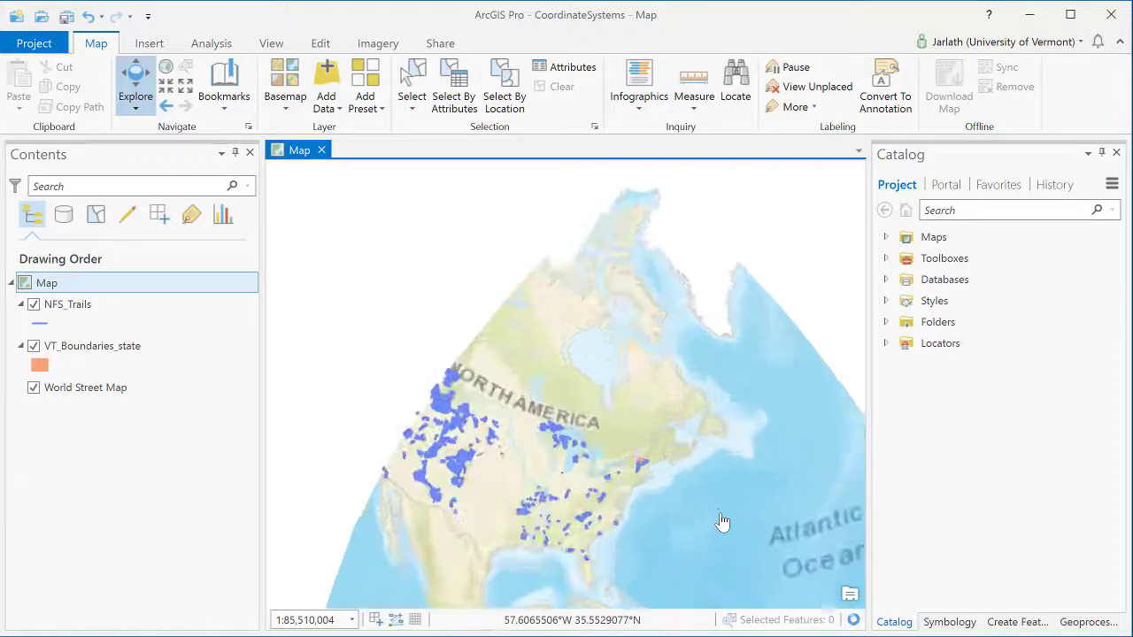
scroll(600, 479, up, 1)
scroll(586, 473, up, 3)
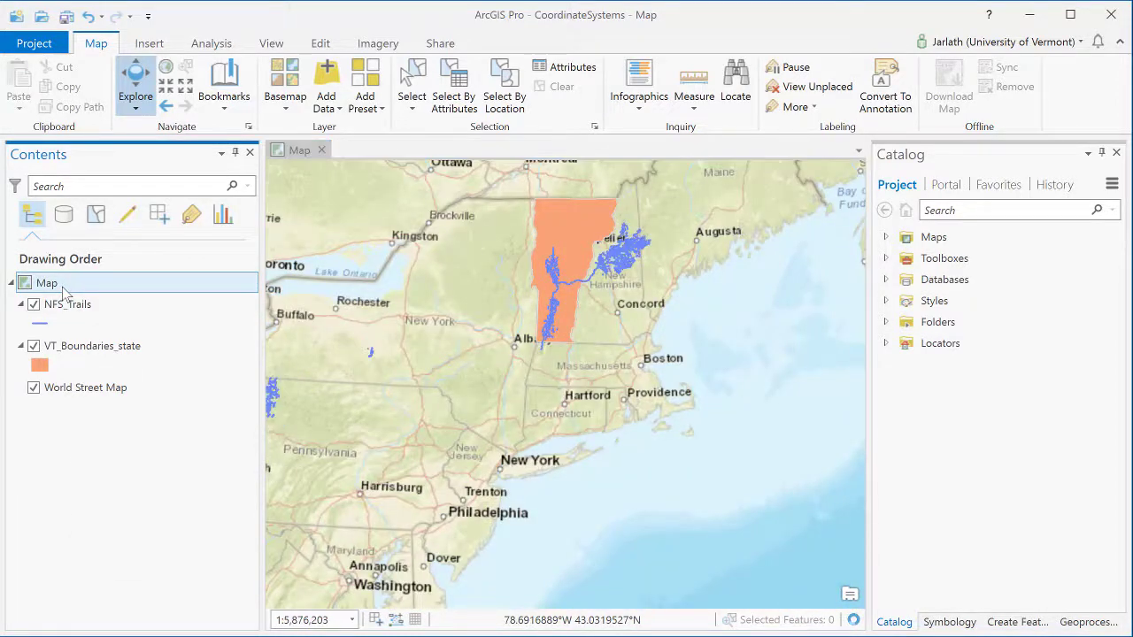
Set GCS North American 1983 as the map's coordinate system in Map Properties
right_click(62, 287)
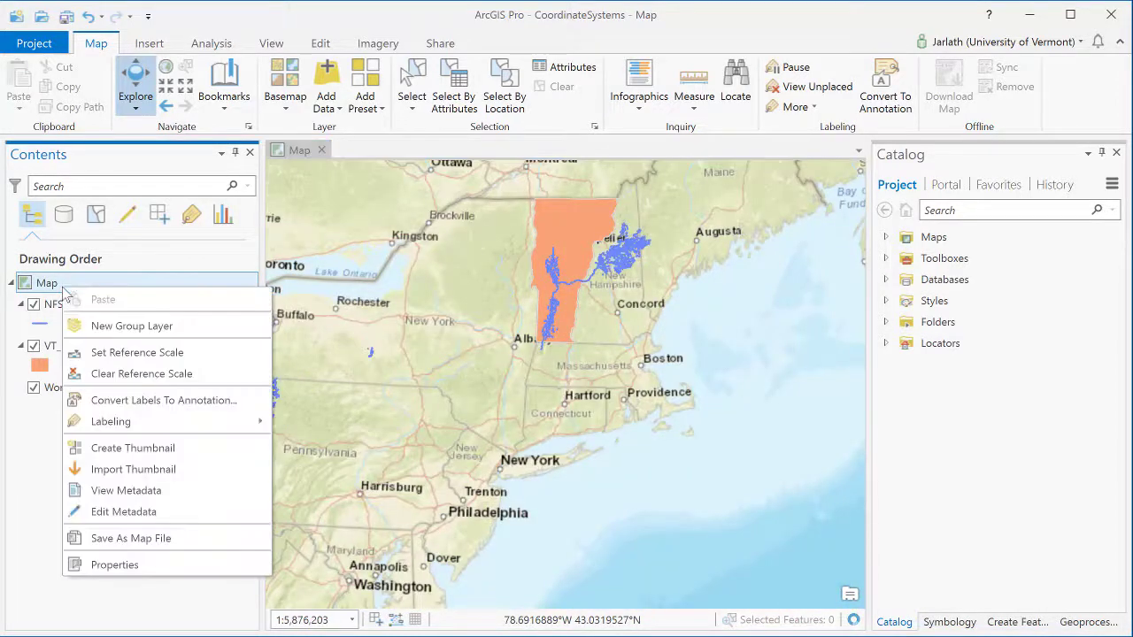
click(114, 565)
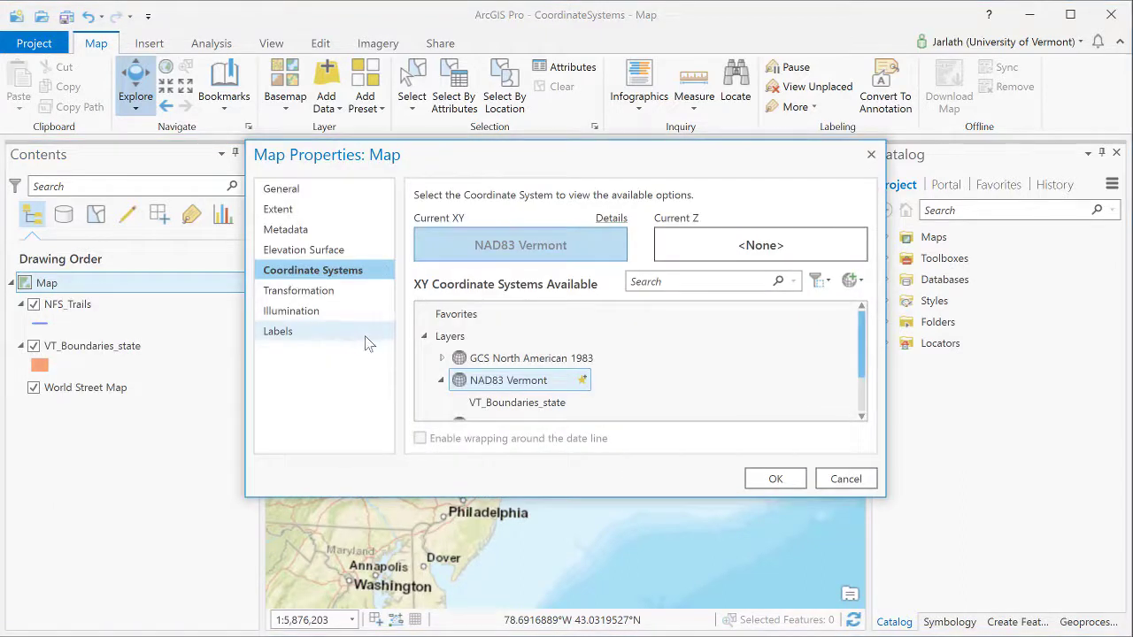
click(442, 360)
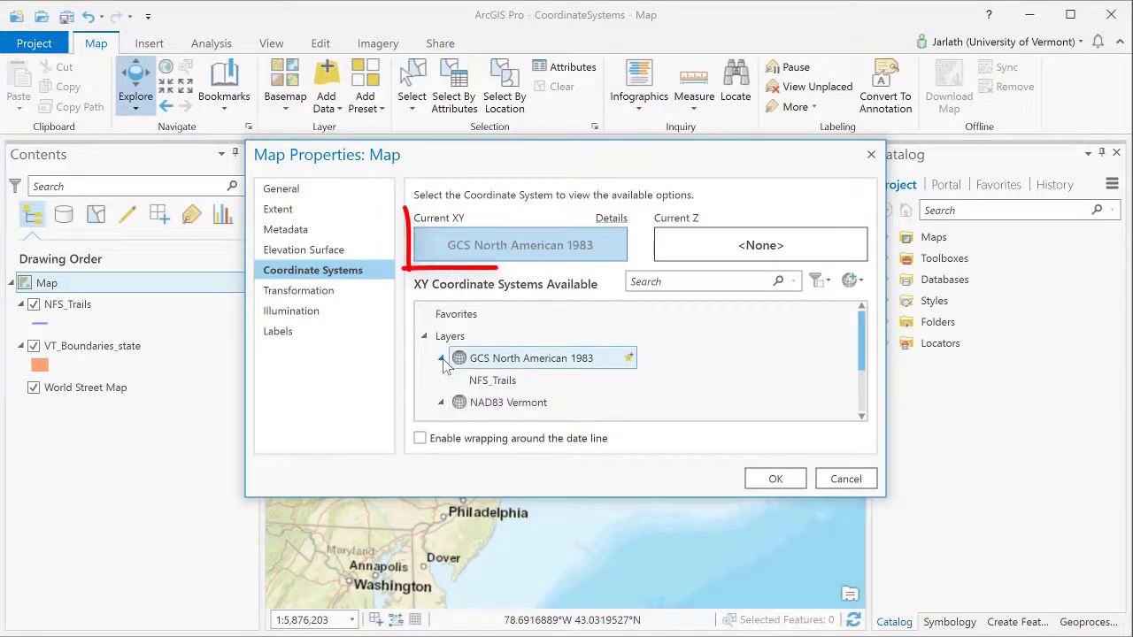
click(771, 477)
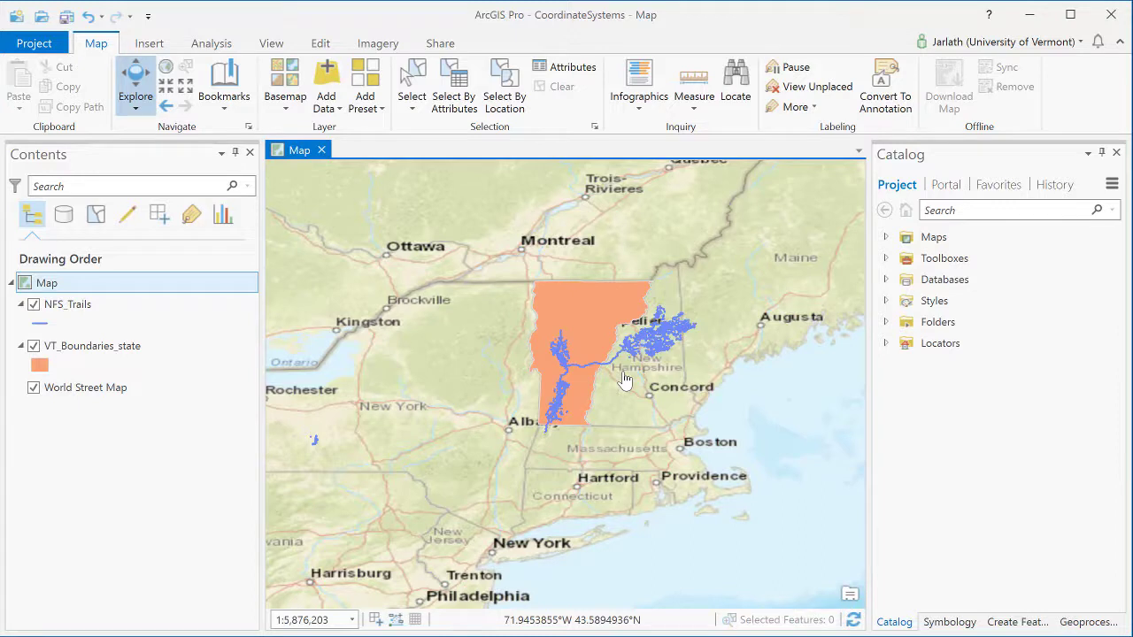
Zoom out to the world, pan, and zoom back in on North America's scattered trails
scroll(624, 379, down, 5)
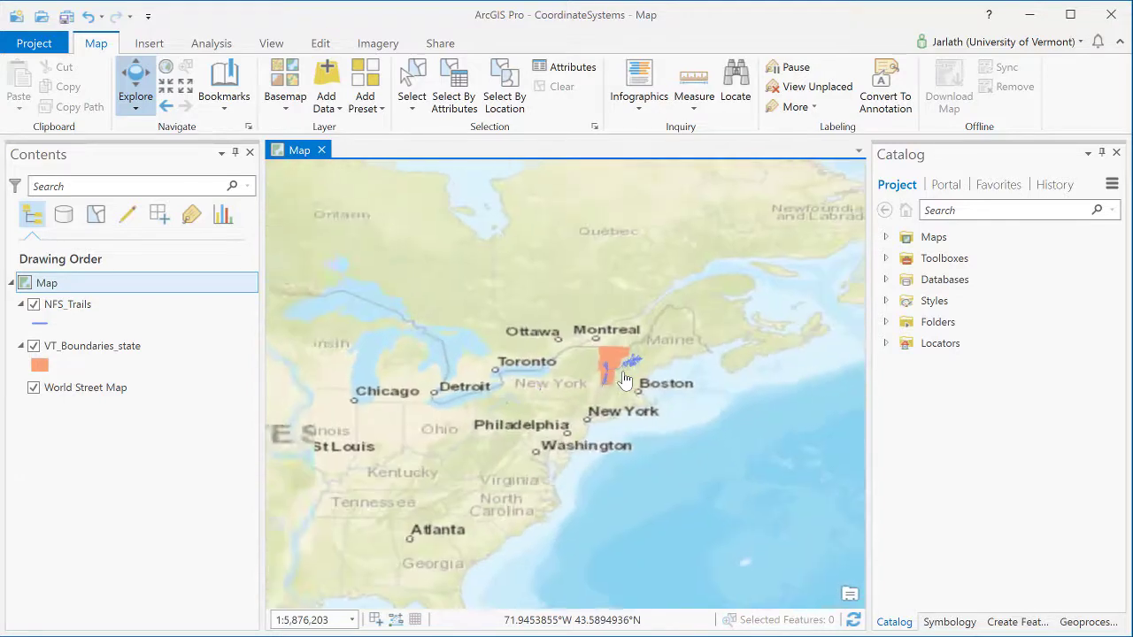
scroll(624, 379, down, 3)
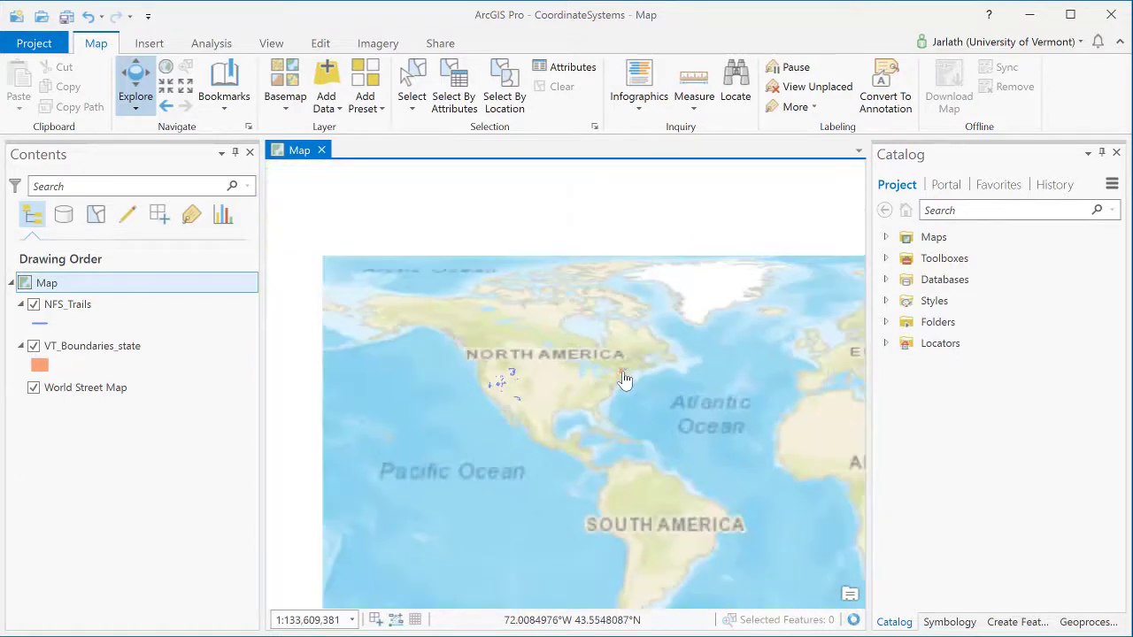
drag(622, 379, 531, 381)
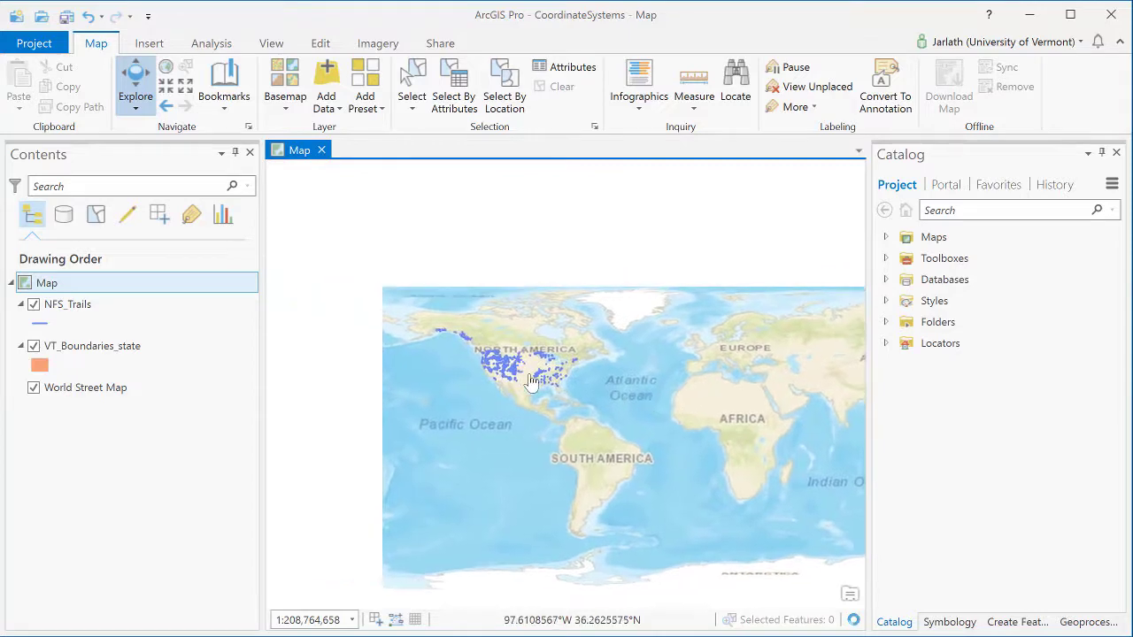
scroll(531, 381, up, 2)
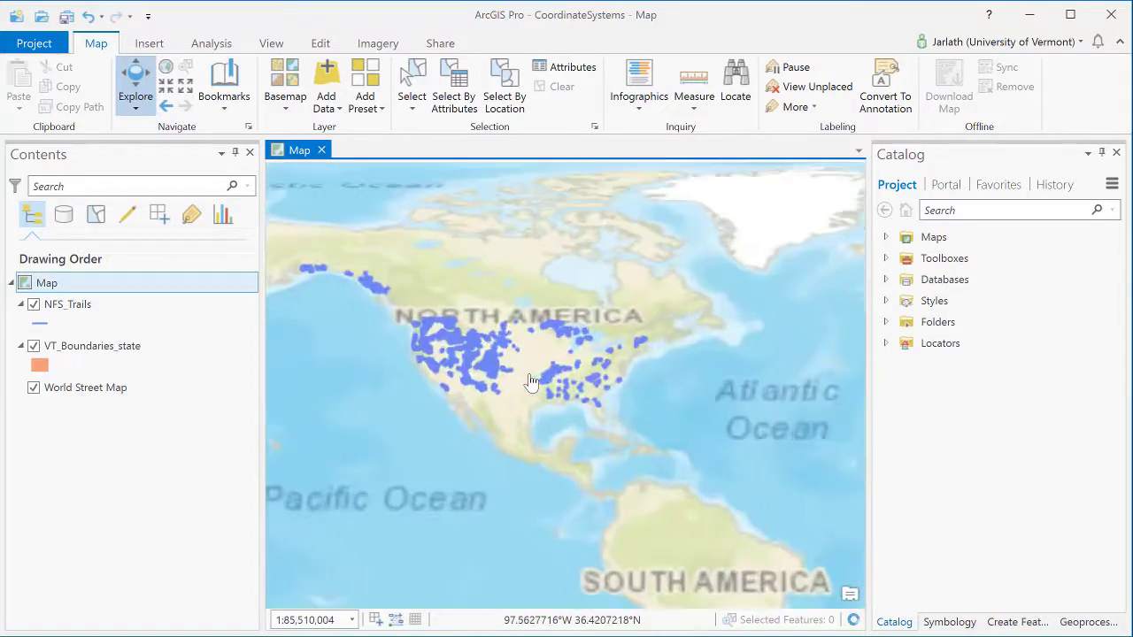
In Map Properties, choose Projected > Continental > North America > NAD 1983 (2011) Contiguous USA Albers
right_click(66, 282)
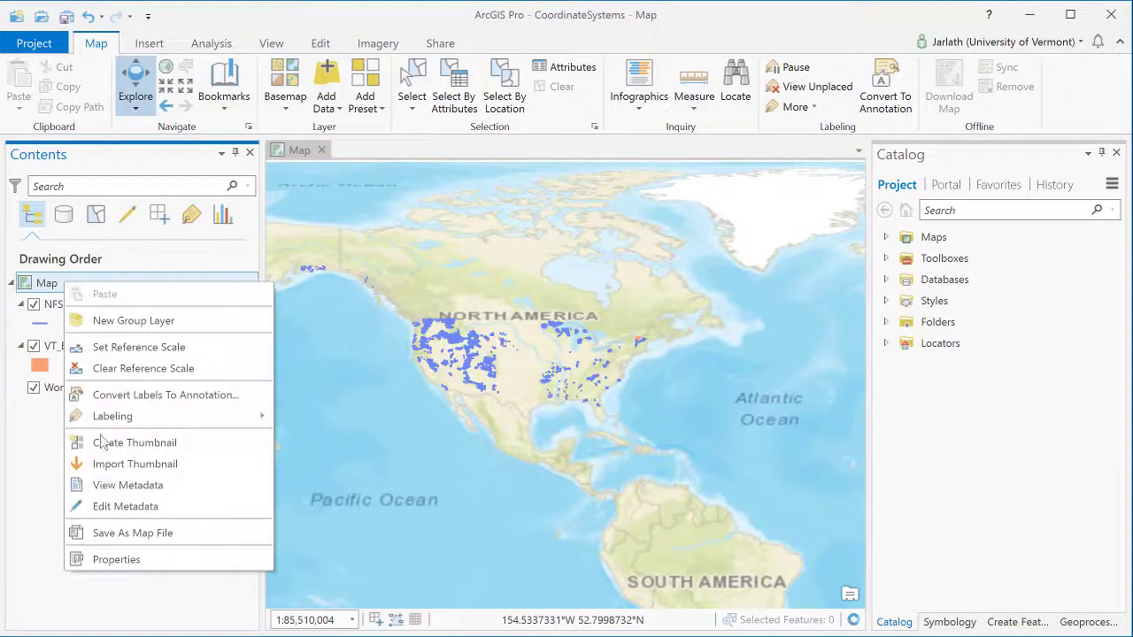
click(104, 560)
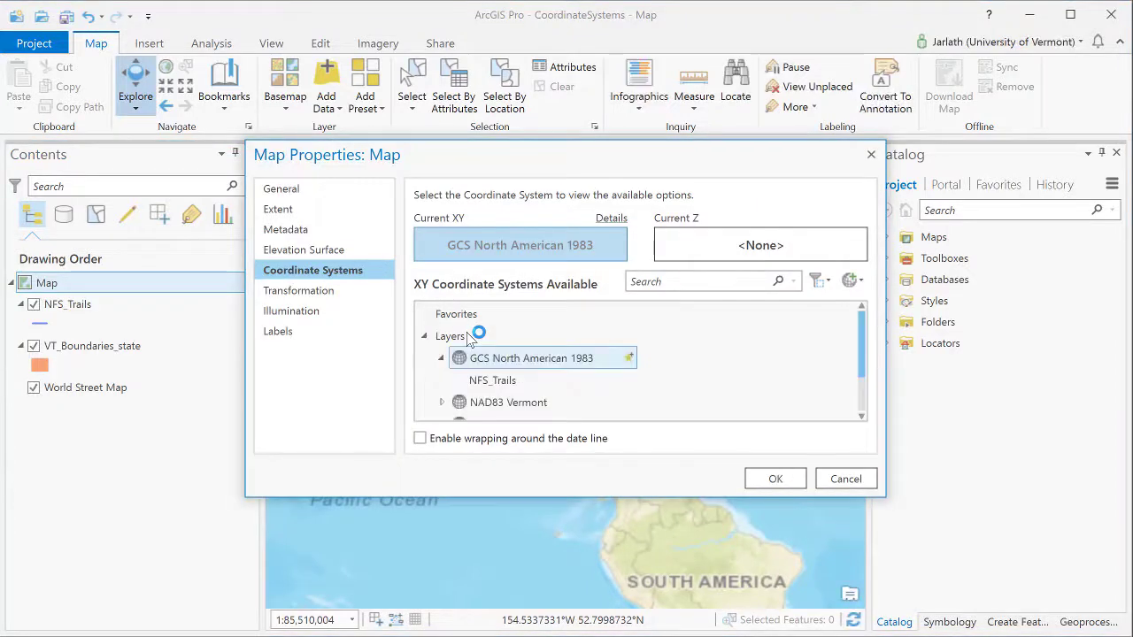
click(425, 338)
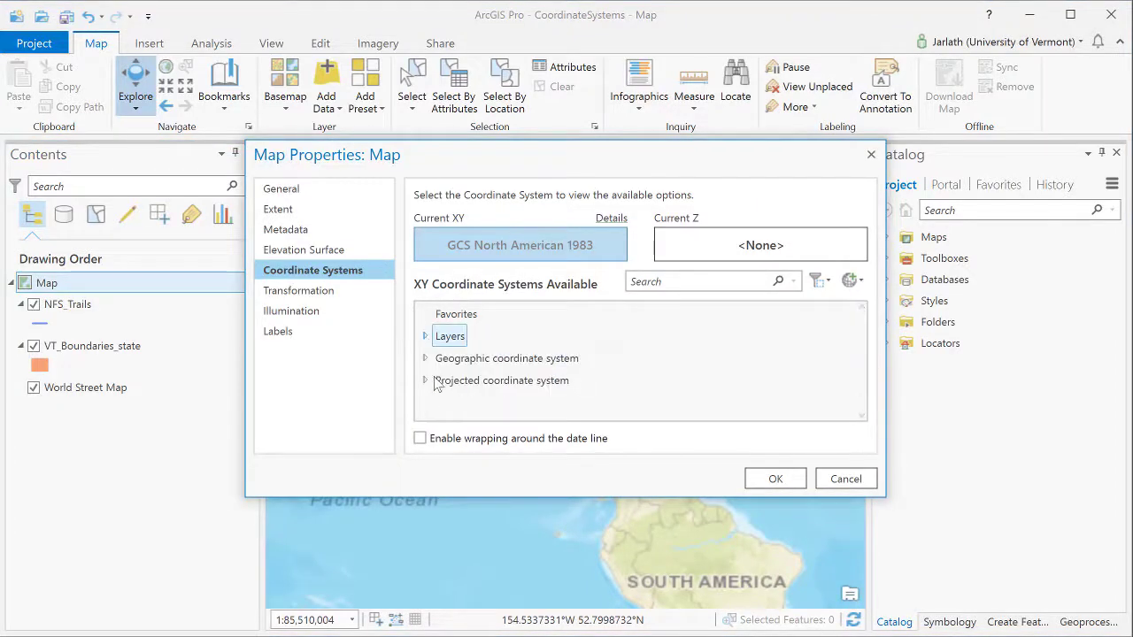
click(425, 381)
scroll(447, 329, down, 1)
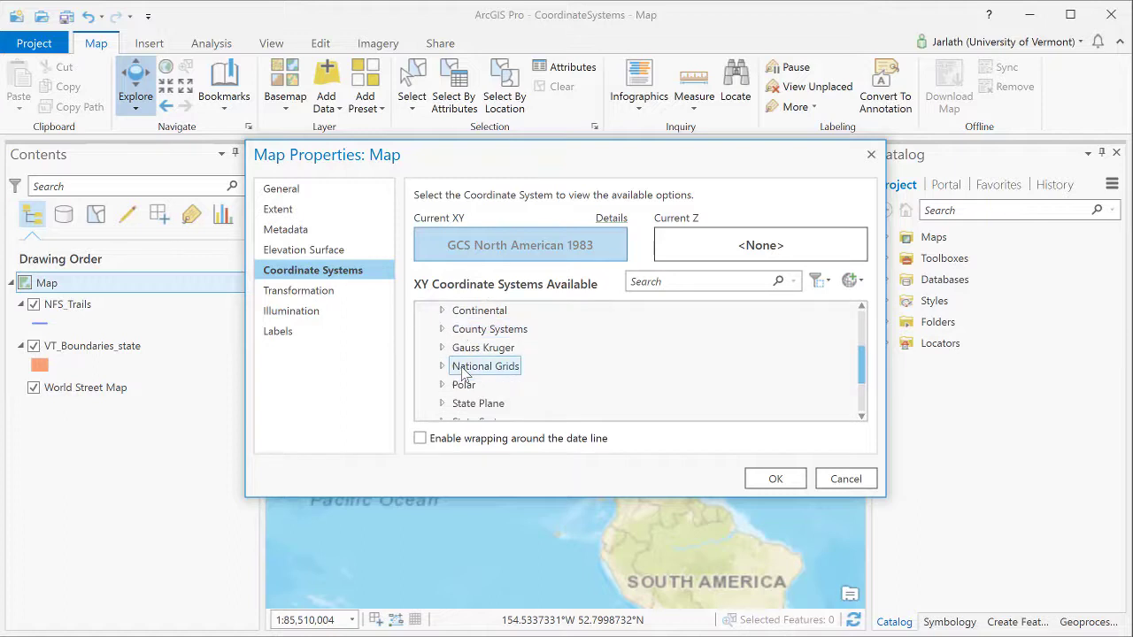
click(442, 312)
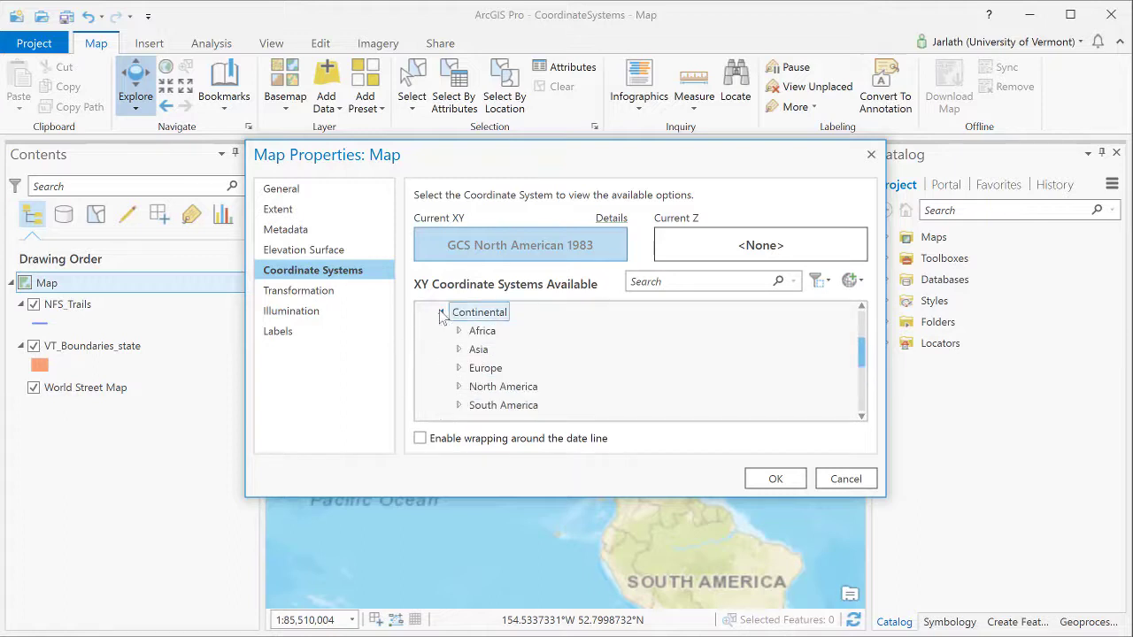
click(459, 387)
scroll(482, 379, down, 1)
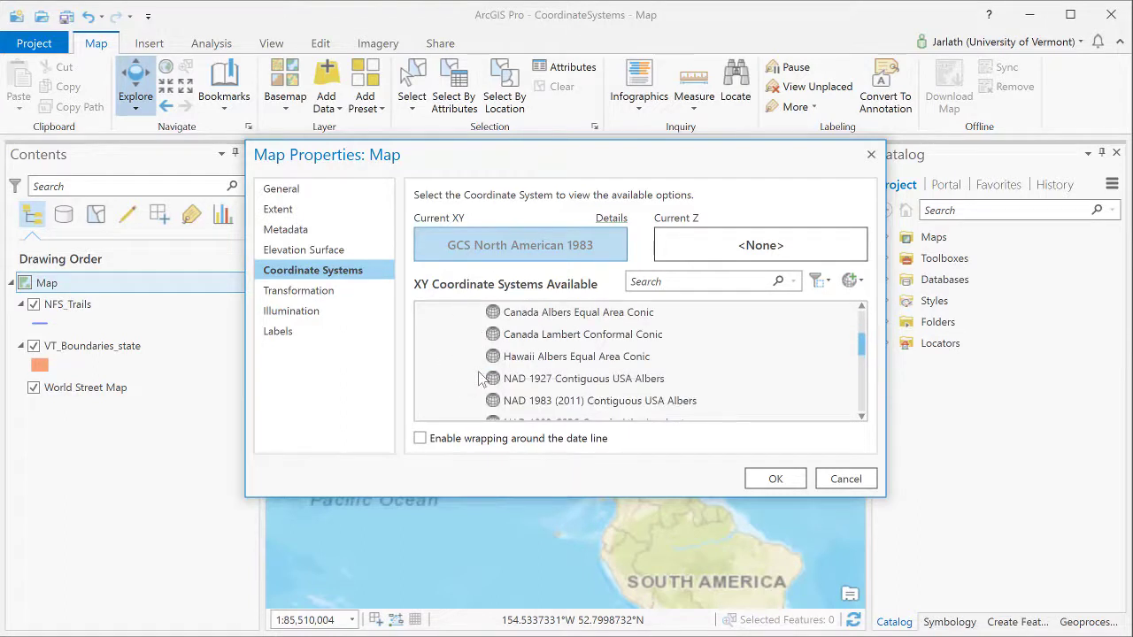
scroll(482, 379, down, 1)
click(547, 359)
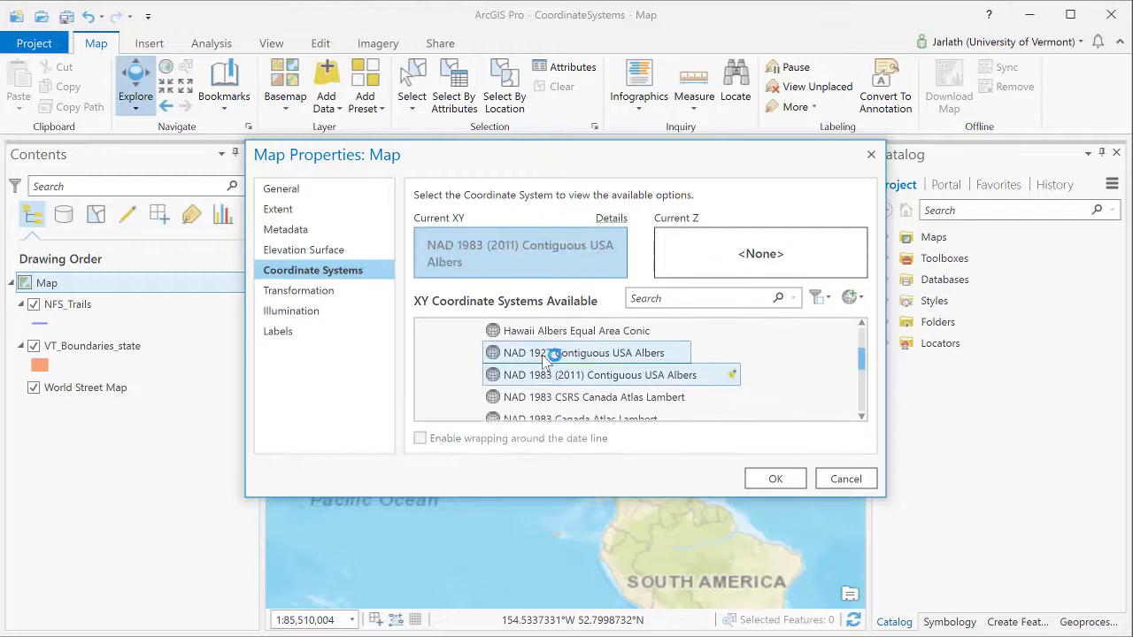
click(775, 479)
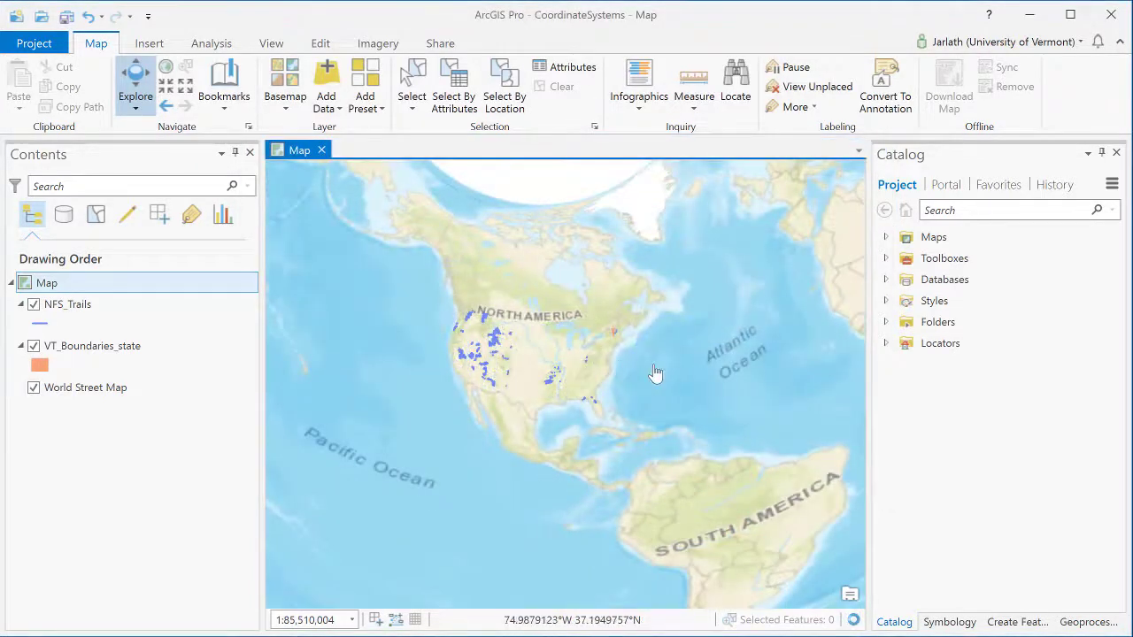